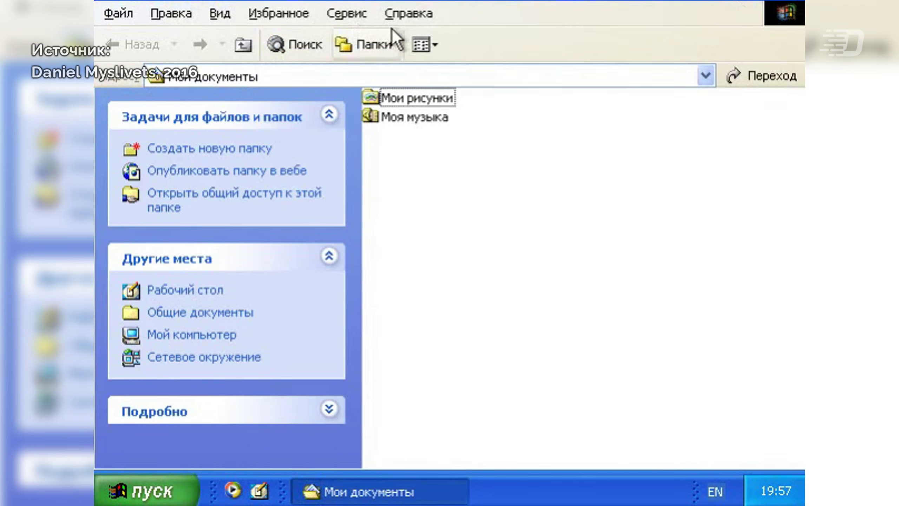
{"action": "left_click", "coordinate": [425, 44]}
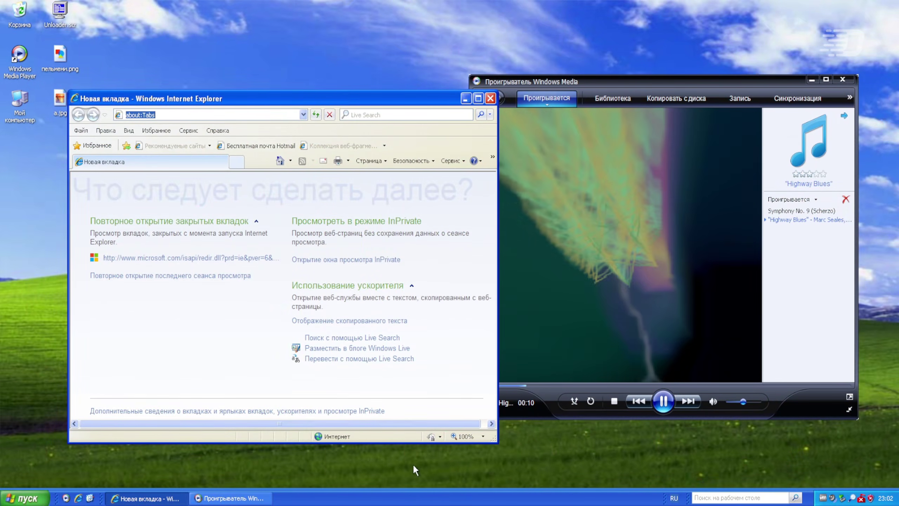
- Open the Task Manager, move its window up and display the system performance graphs
{"action": "right_click", "coordinate": [411, 496]}
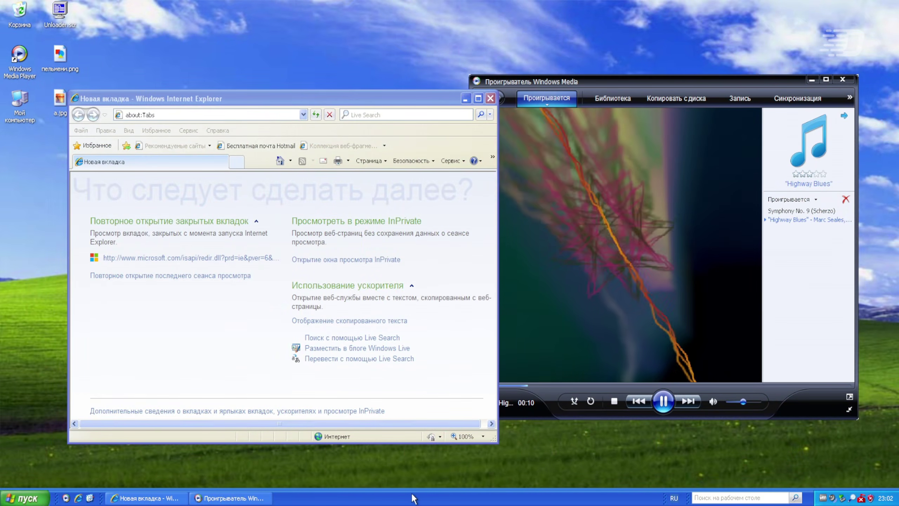
{"action": "left_click", "coordinate": [423, 464]}
{"action": "left_click_drag", "start_coordinate": [217, 70], "coordinate": [290, 37]}
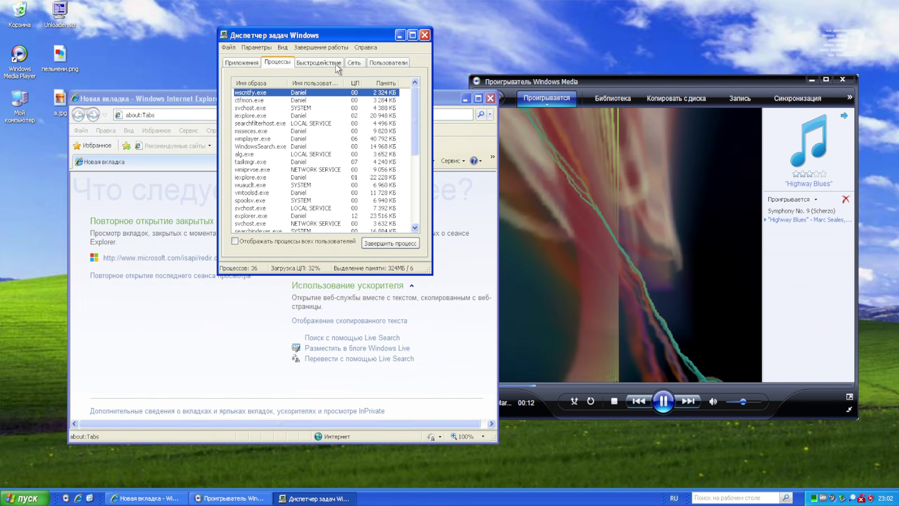
{"action": "left_click", "coordinate": [389, 62]}
{"action": "left_click", "coordinate": [319, 62]}
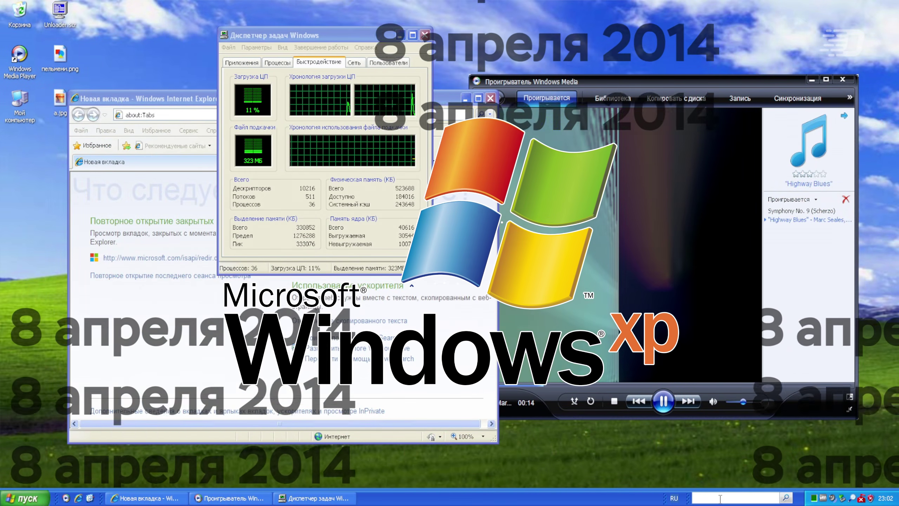
{"action": "left_click", "coordinate": [734, 498]}
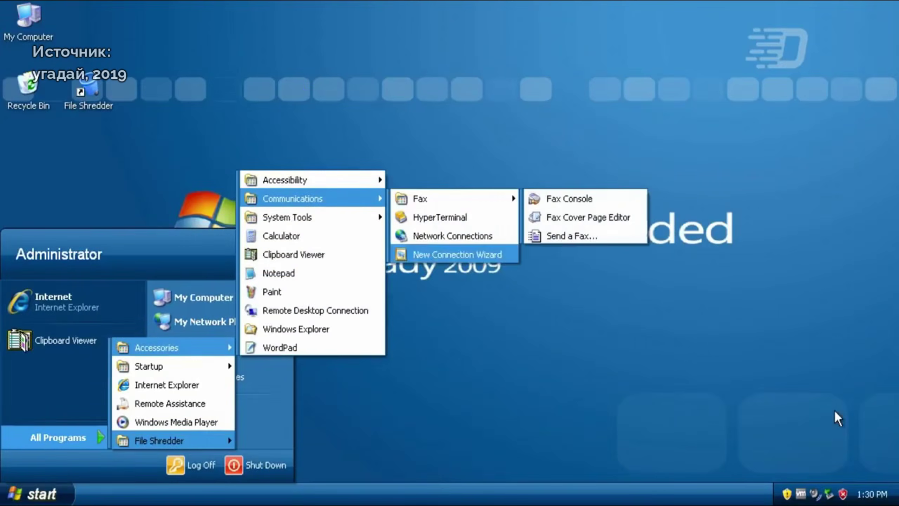
- Open the pending automatic updates and look through the list of security updates for WES09 and POSReady 2009
{"action": "left_click", "coordinate": [837, 417]}
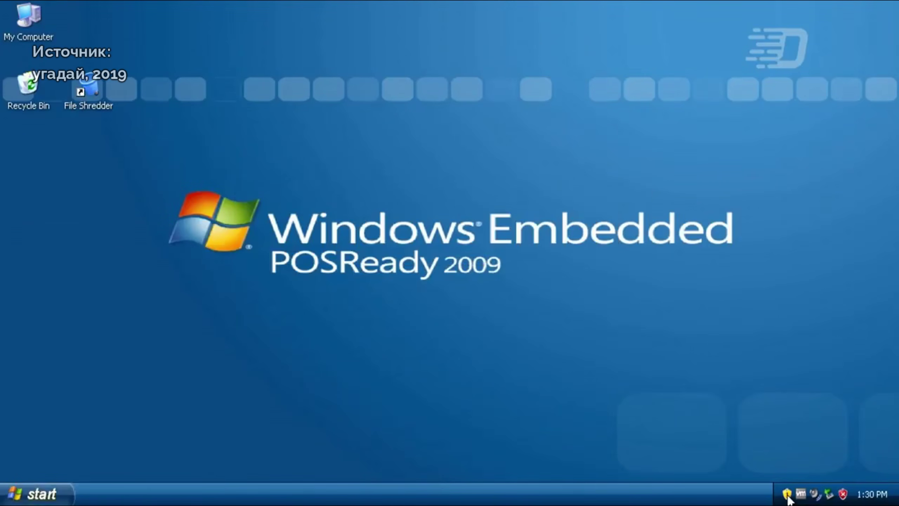
{"action": "left_click", "coordinate": [786, 495]}
{"action": "left_click", "coordinate": [636, 235]}
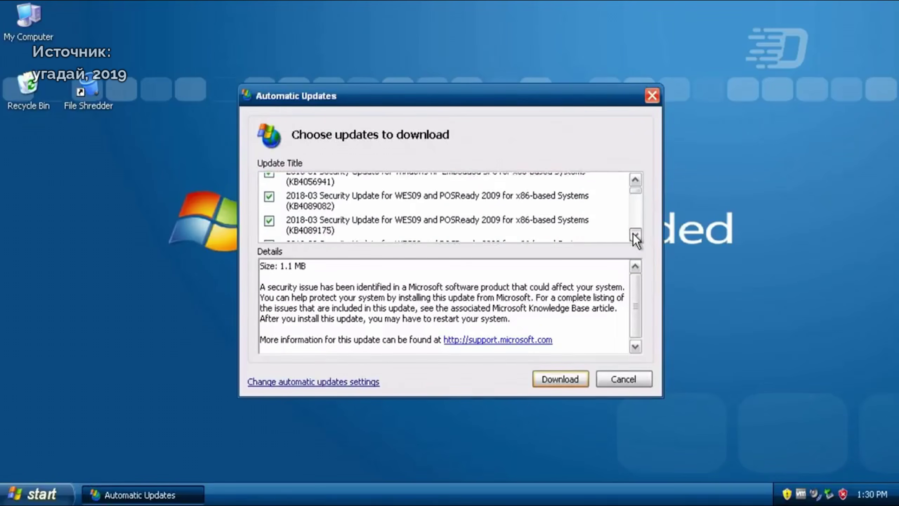
{"action": "left_click", "coordinate": [635, 235]}
{"action": "left_click", "coordinate": [633, 235]}
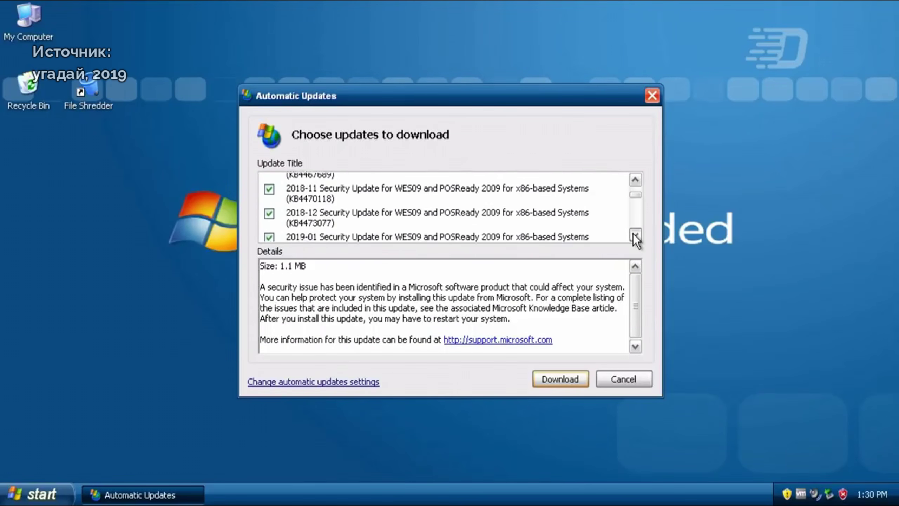
{"action": "left_click", "coordinate": [633, 234]}
{"action": "left_click", "coordinate": [634, 234]}
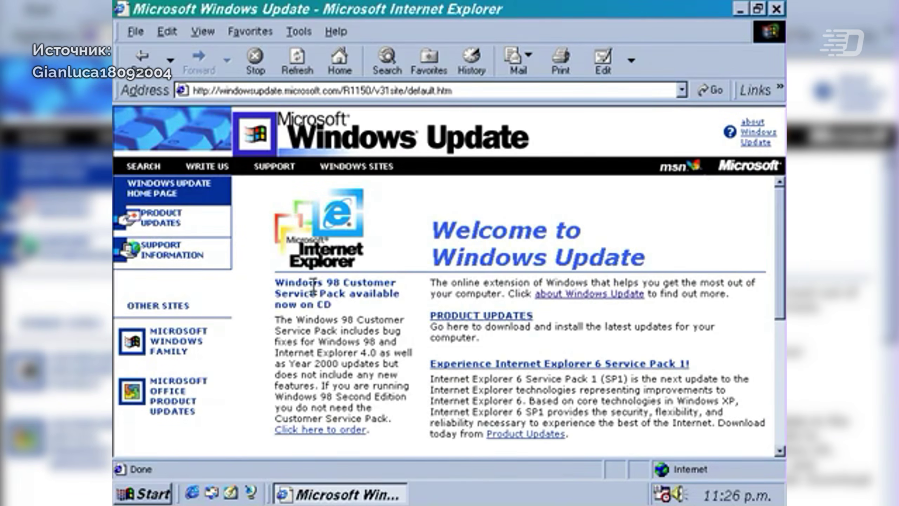
- Look over the Windows Update home page and read through its Support Information page
{"action": "mouse_move", "coordinate": [337, 330]}
{"action": "left_mouse_down"}
{"action": "mouse_move", "coordinate": [311, 226]}
{"action": "mouse_move", "coordinate": [320, 332]}
{"action": "left_mouse_up"}
{"action": "scroll", "coordinate": [326, 306], "scroll_direction": "down", "scroll_amount": 5}
{"action": "scroll", "coordinate": [327, 306], "scroll_direction": "up", "scroll_amount": 5}
{"action": "left_click", "coordinate": [209, 254]}
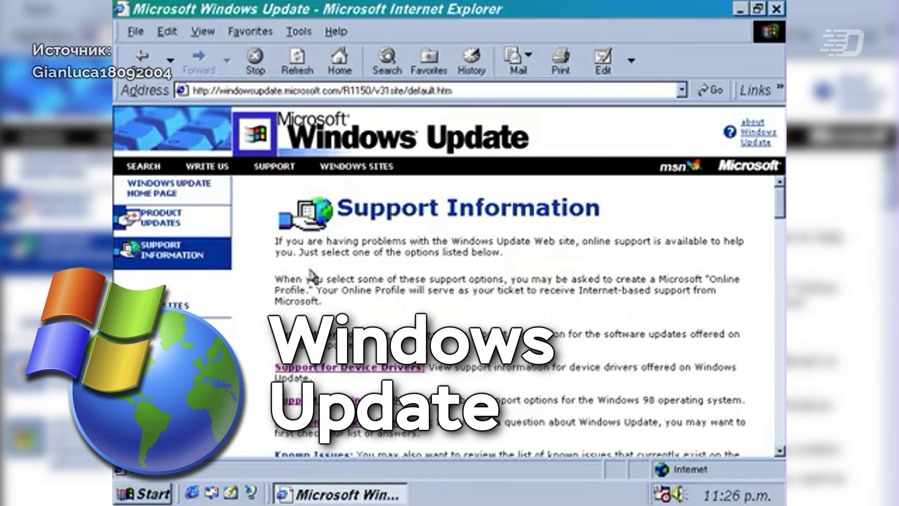
{"action": "scroll", "coordinate": [531, 284], "scroll_direction": "down", "scroll_amount": 10}
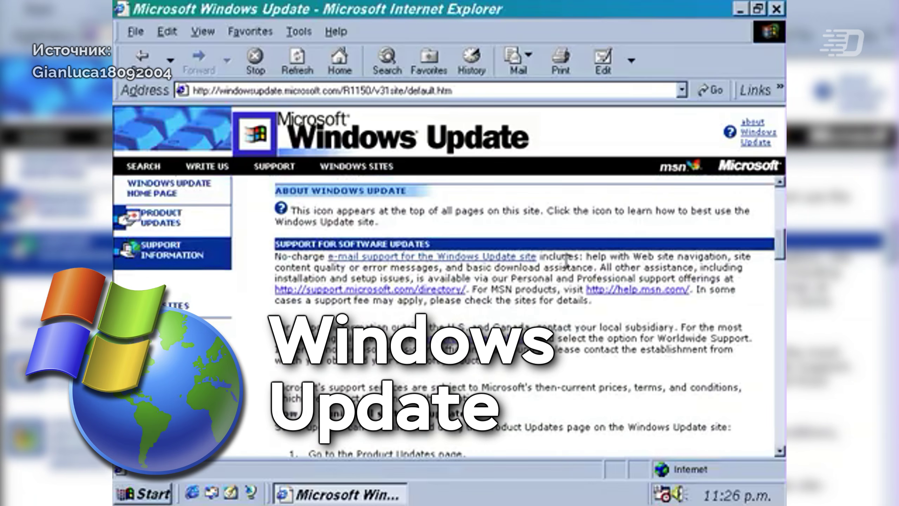
{"action": "scroll", "coordinate": [565, 261], "scroll_direction": "down", "scroll_amount": 15}
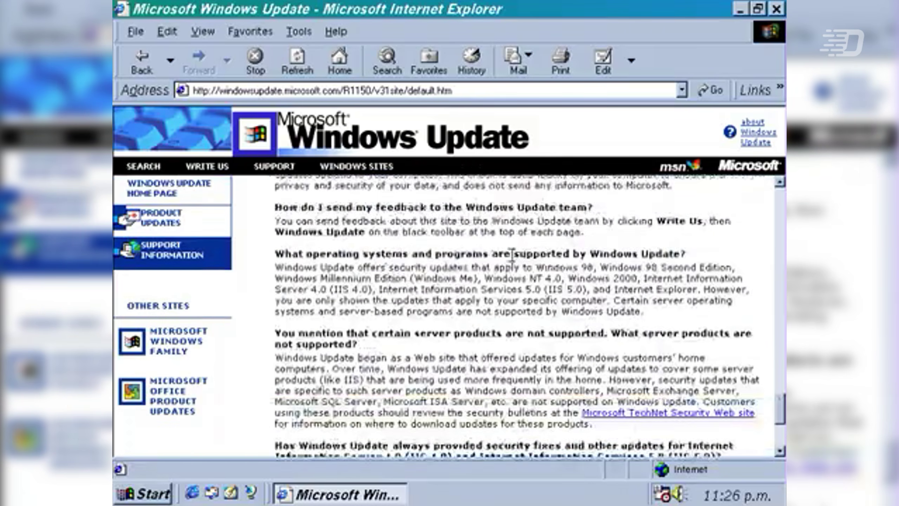
{"action": "scroll", "coordinate": [512, 254], "scroll_direction": "down", "scroll_amount": 6}
- Open the product updates, expand the individual updates of the Critical Updates Package and start the download
{"action": "left_click", "coordinate": [161, 217]}
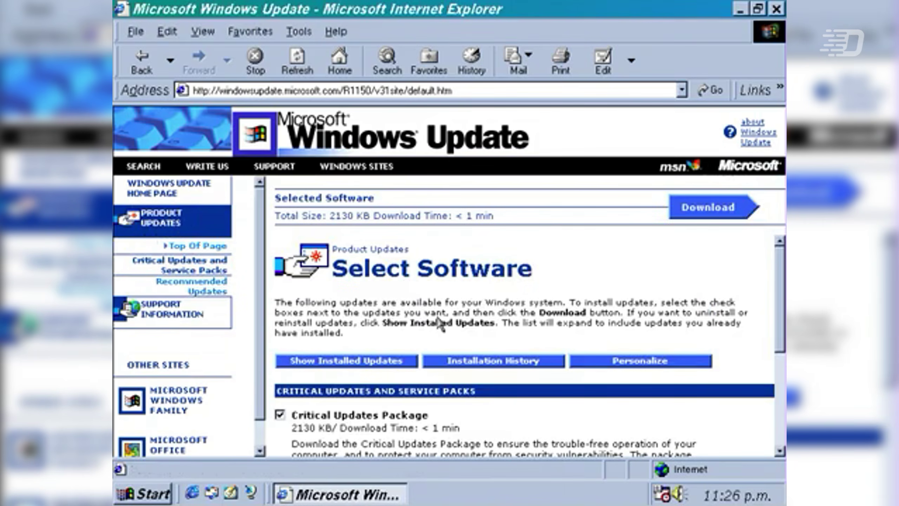
{"action": "scroll", "coordinate": [433, 299], "scroll_direction": "down", "scroll_amount": 6}
{"action": "scroll", "coordinate": [414, 317], "scroll_direction": "up", "scroll_amount": 1}
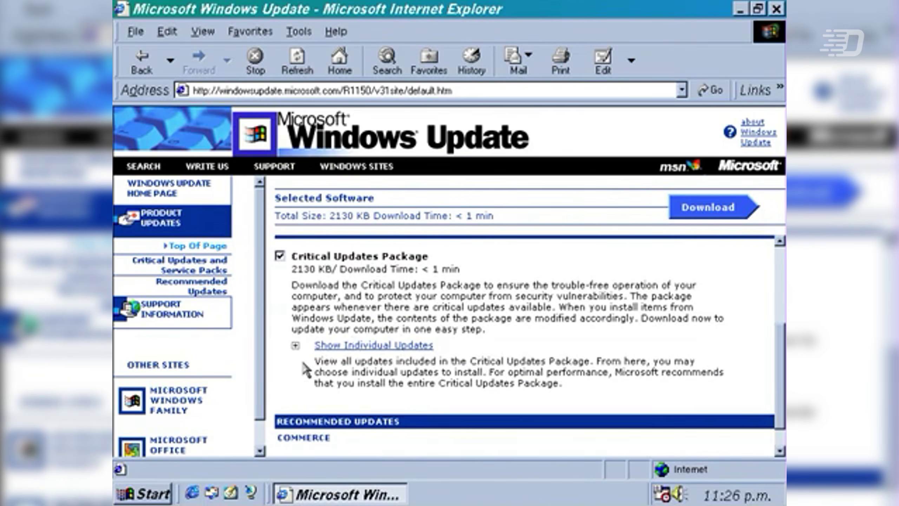
{"action": "left_click", "coordinate": [295, 345]}
{"action": "scroll", "coordinate": [495, 332], "scroll_direction": "up", "scroll_amount": 5}
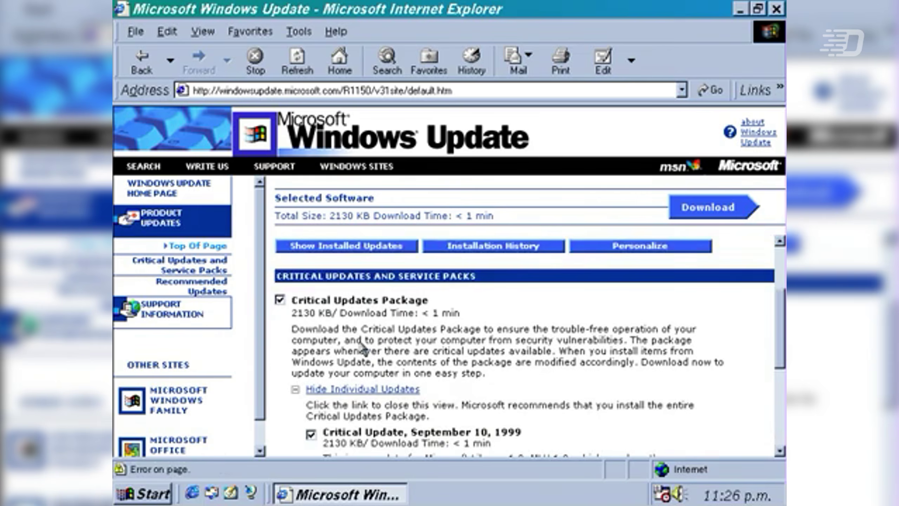
{"action": "left_click", "coordinate": [680, 211]}
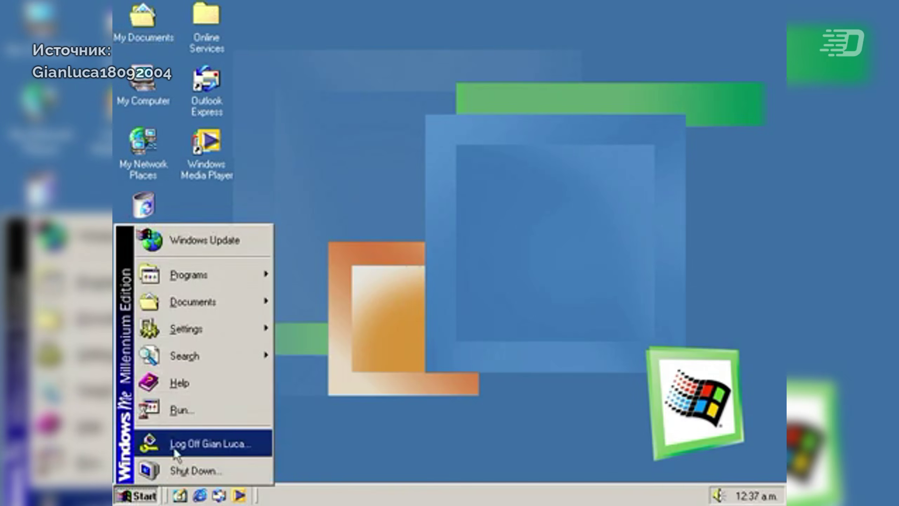
- Run winver to view the Windows version information and dismiss its window
{"action": "left_click", "coordinate": [170, 411]}
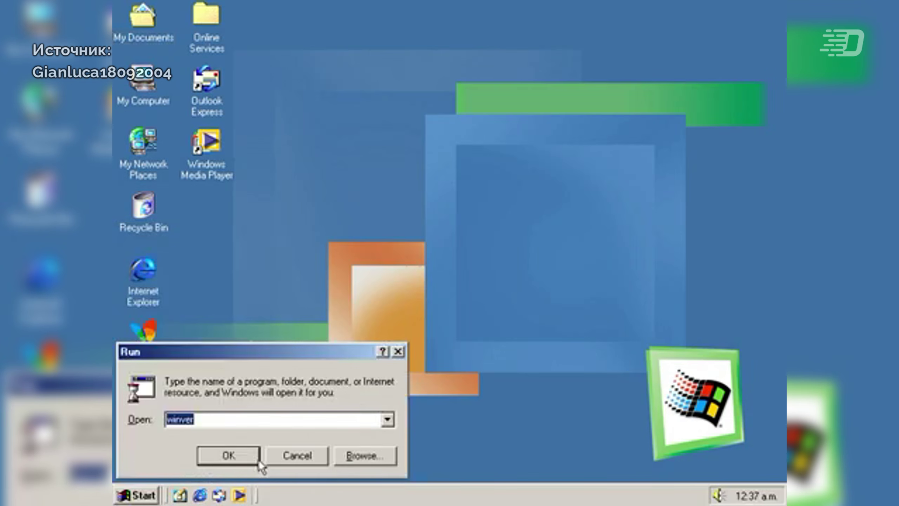
{"action": "left_click", "coordinate": [248, 457]}
{"action": "left_click_drag", "start_coordinate": [271, 30], "coordinate": [504, 102]}
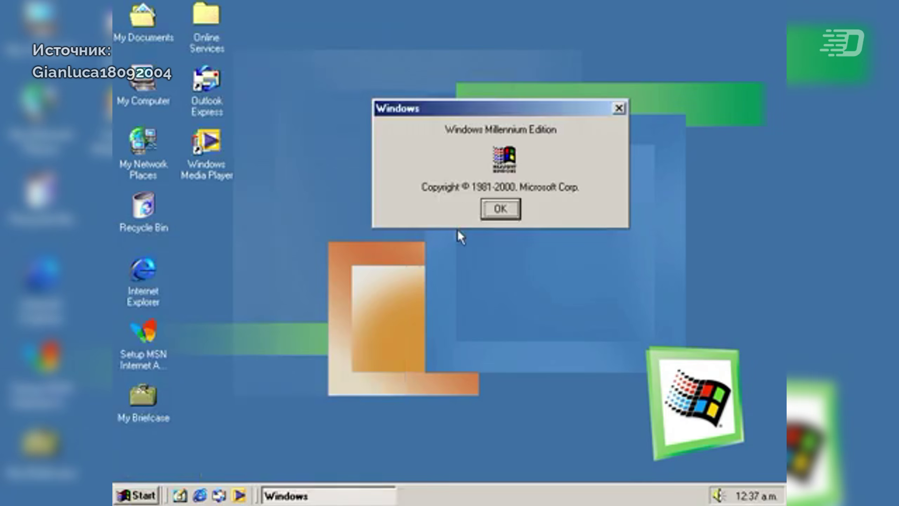
{"action": "left_click", "coordinate": [485, 212]}
- Open the system properties of My Computer and move the window toward the middle of the desktop
{"action": "right_click", "coordinate": [148, 73]}
{"action": "left_click", "coordinate": [190, 205]}
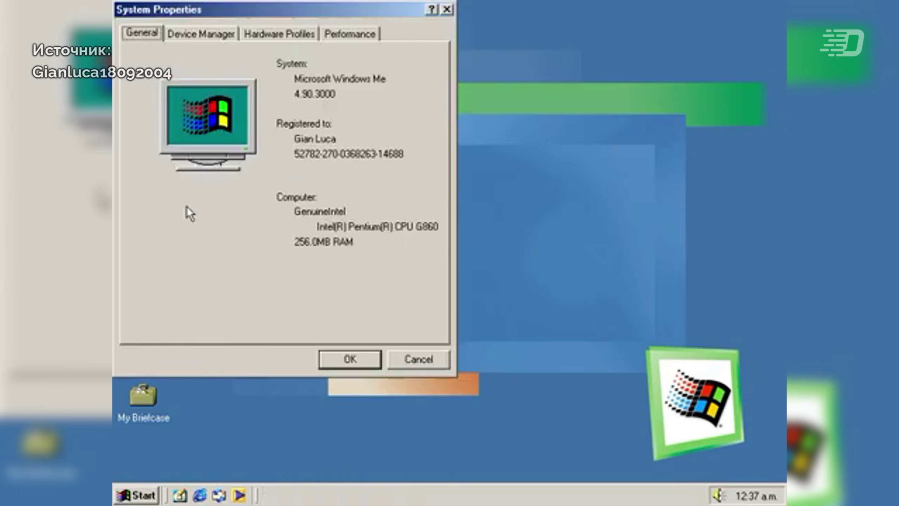
{"action": "left_click_drag", "start_coordinate": [215, 7], "coordinate": [344, 73]}
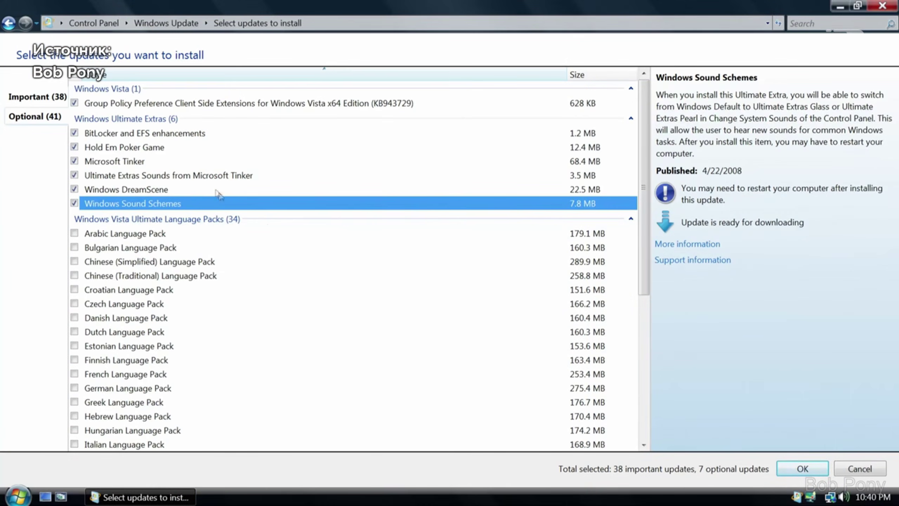
- View the Windows DreamScene details, confirm the selected updates, accept the Malicious Software Removal Tool license terms and start installing
{"action": "left_click", "coordinate": [219, 191]}
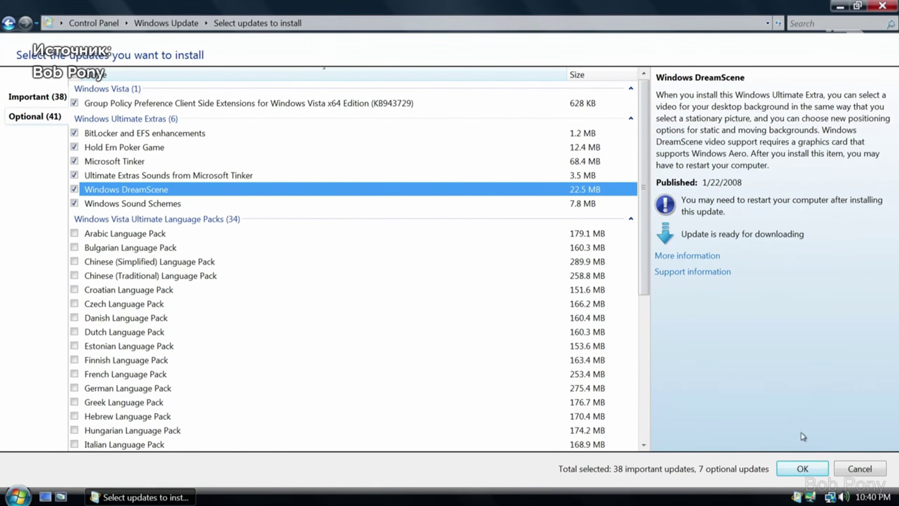
{"action": "left_click", "coordinate": [803, 468]}
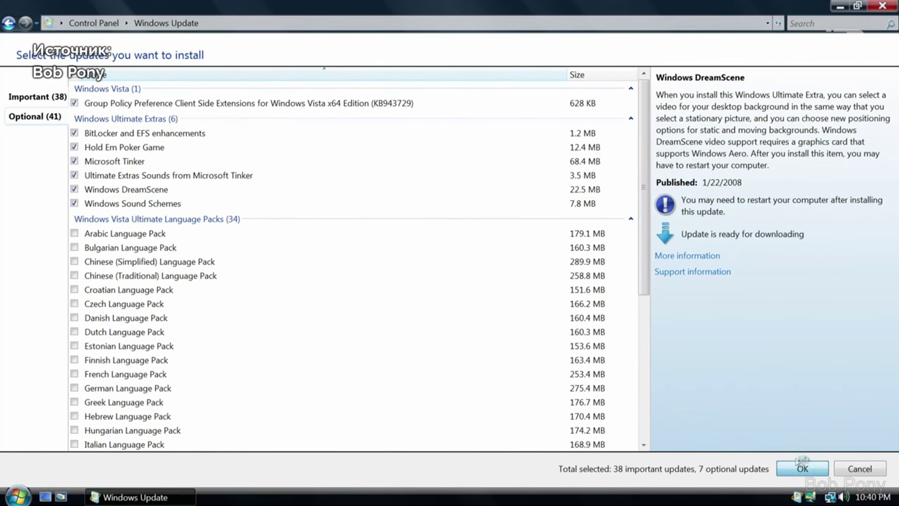
{"action": "left_click", "coordinate": [507, 180]}
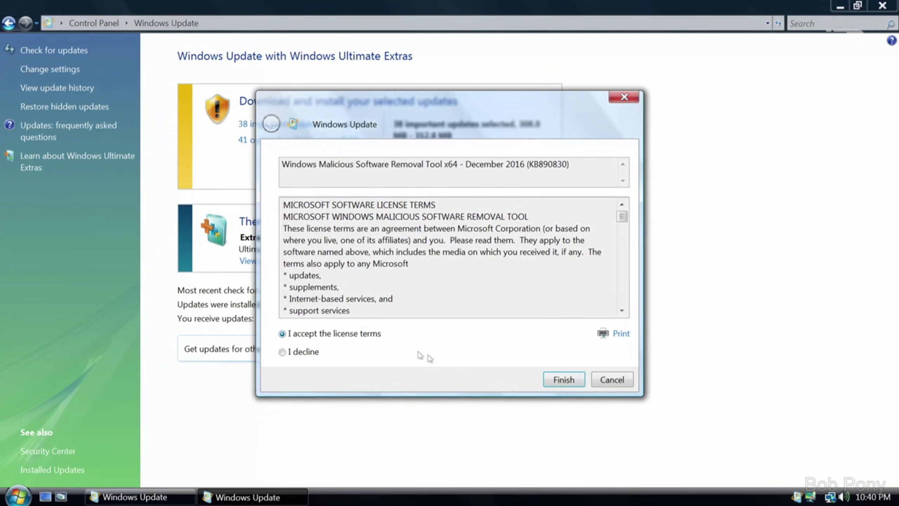
{"action": "left_click", "coordinate": [566, 380]}
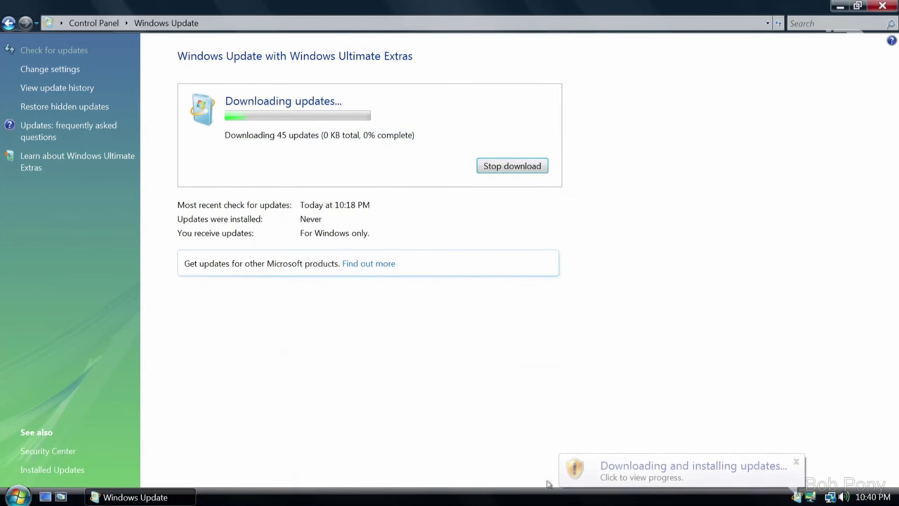
{"action": "right_click", "coordinate": [542, 489]}
{"action": "left_click", "coordinate": [571, 455]}
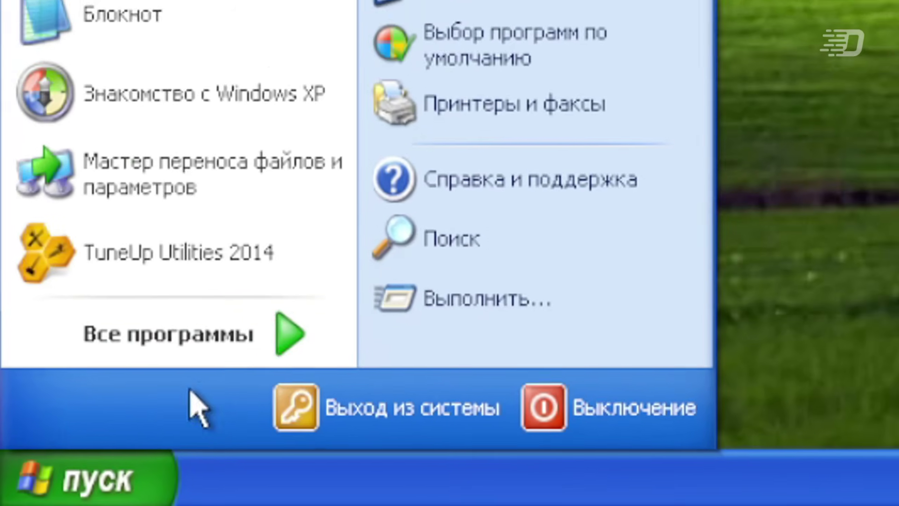
- Open the Windows Update website on Windows XP and select the address of the page it leads to
{"action": "left_click", "coordinate": [241, 322]}
{"action": "left_click", "coordinate": [419, 177]}
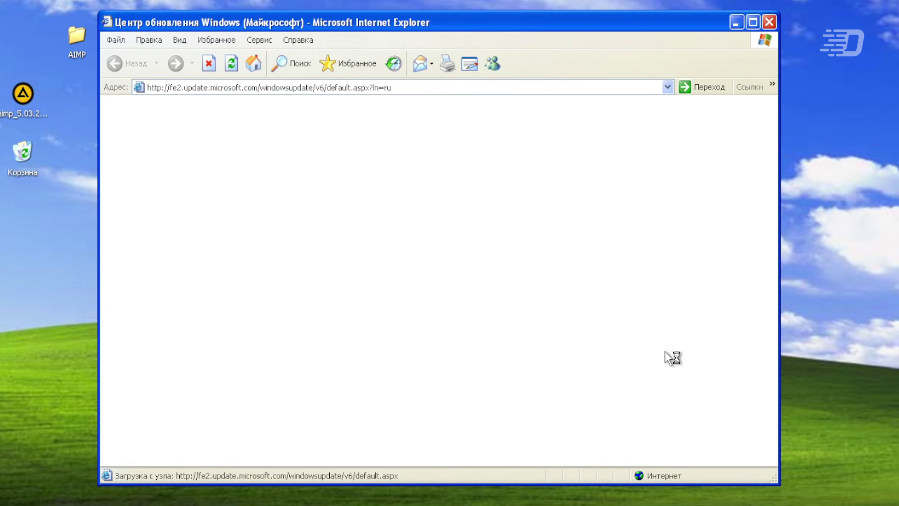
{"action": "left_click", "coordinate": [581, 346]}
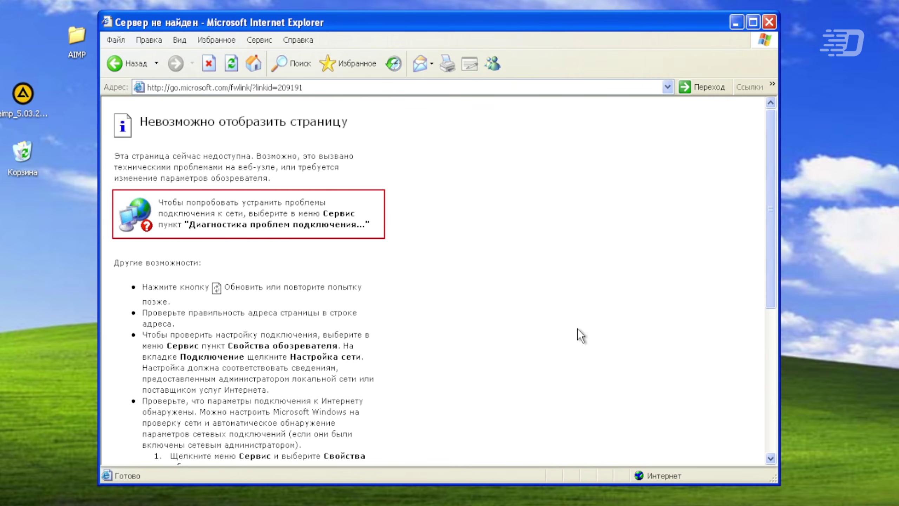
{"action": "left_click", "coordinate": [297, 87]}
{"action": "right_click", "coordinate": [296, 87]}
{"action": "left_click", "coordinate": [329, 125]}
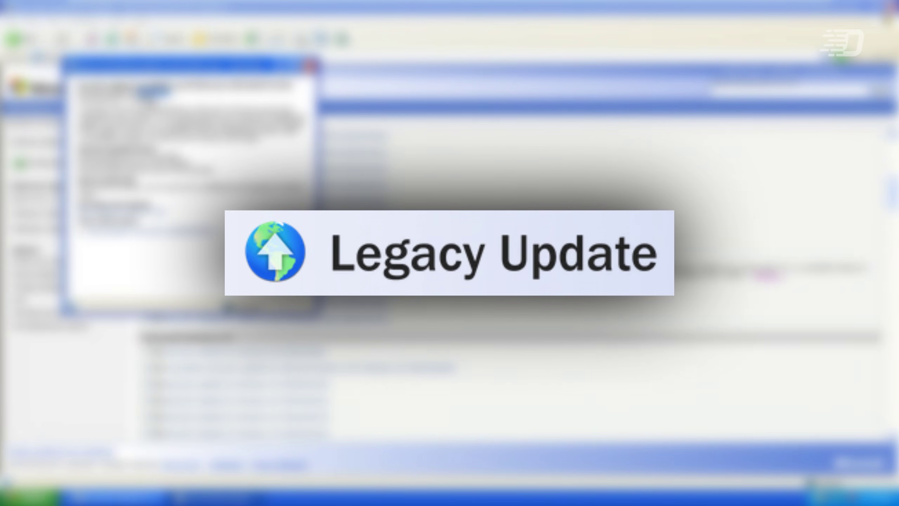
- Close the update details window and mark updates KB3021952, KB3013455 and KB3023562 under Microsoft Windows XP Embedded for installation
{"action": "left_click", "coordinate": [311, 65]}
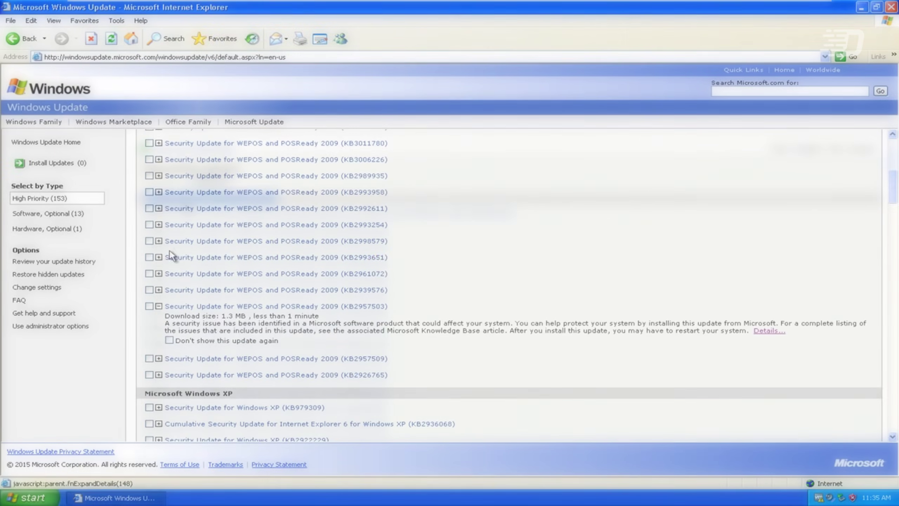
{"action": "scroll", "coordinate": [163, 261], "scroll_direction": "up", "scroll_amount": 5}
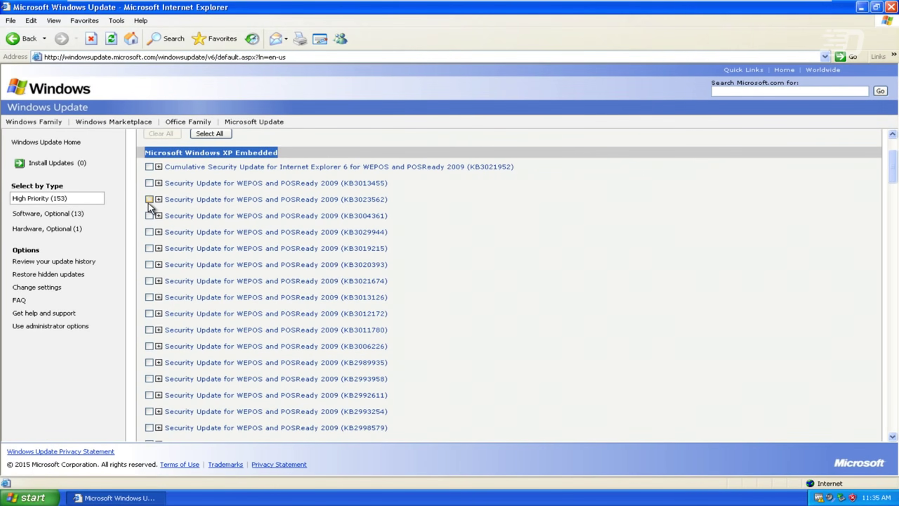
{"action": "left_click", "coordinate": [149, 167]}
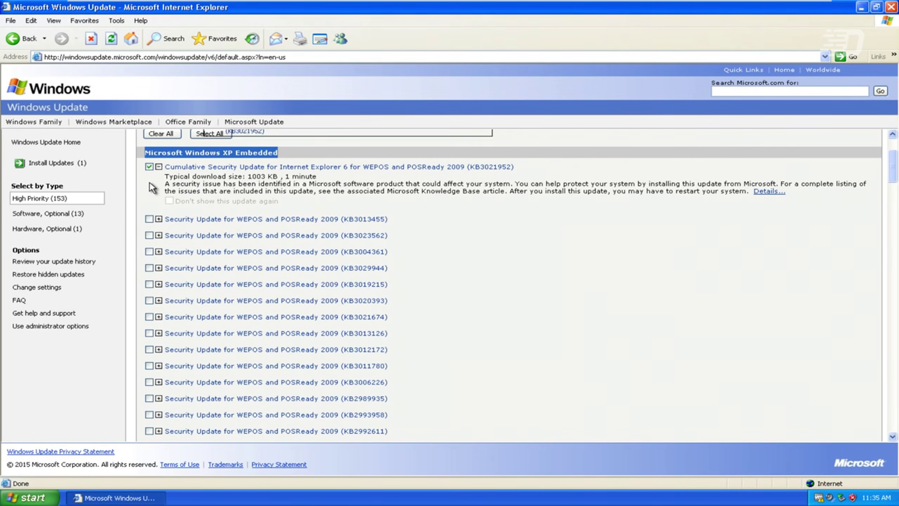
{"action": "left_click", "coordinate": [149, 219]}
{"action": "left_click", "coordinate": [149, 272]}
{"action": "scroll", "coordinate": [146, 261], "scroll_direction": "down", "scroll_amount": 6}
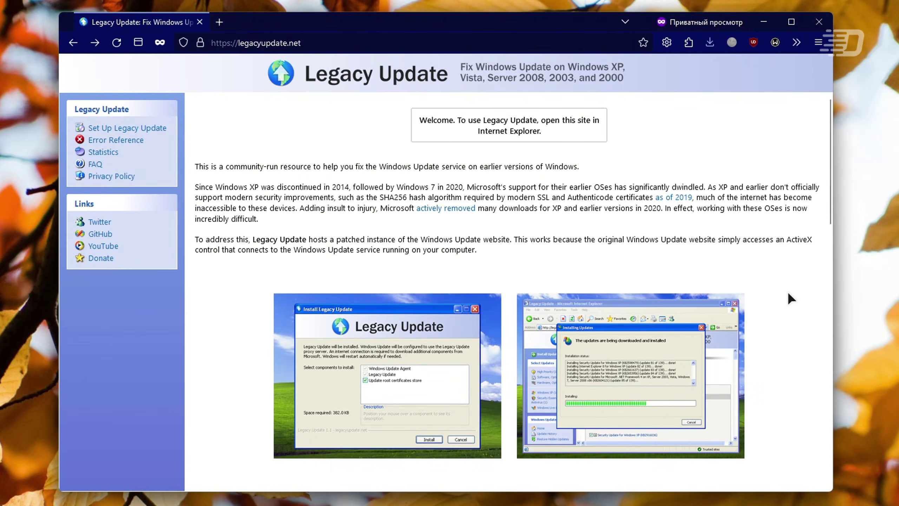
- Look through the Legacy Update home page at legacyupdate.net, including the installation instructions and the download table for older Windows versions
{"action": "scroll", "coordinate": [788, 293], "scroll_direction": "down", "scroll_amount": 10}
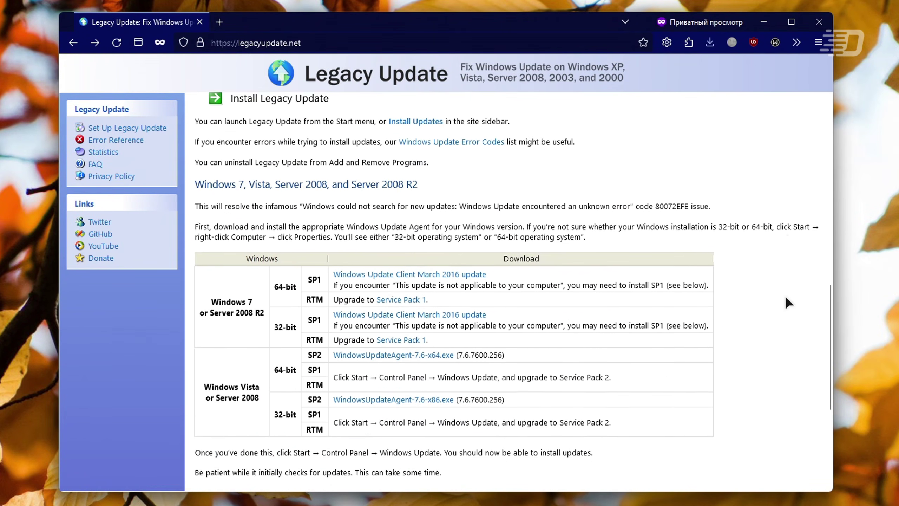
{"action": "scroll", "coordinate": [785, 300], "scroll_direction": "down", "scroll_amount": 5}
{"action": "scroll", "coordinate": [786, 299], "scroll_direction": "up", "scroll_amount": 15}
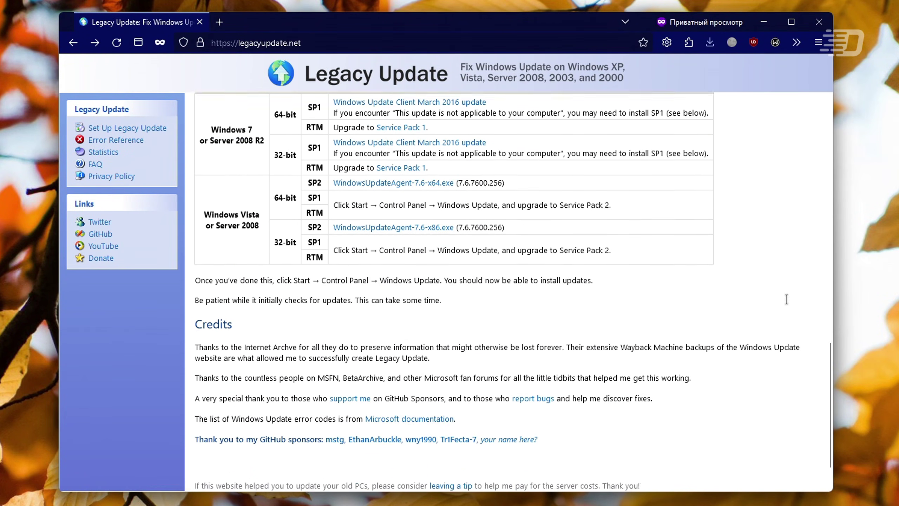
{"action": "scroll", "coordinate": [785, 297], "scroll_direction": "up", "scroll_amount": 2}
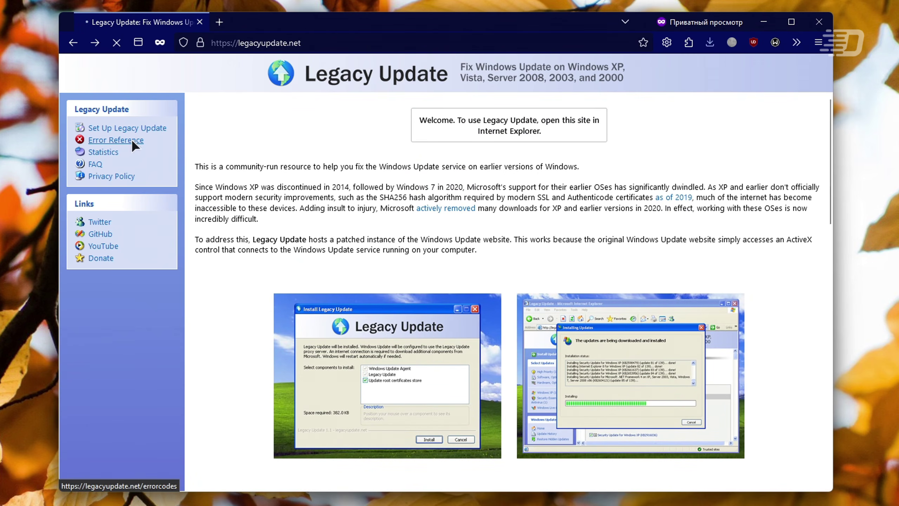
- Look through the Error Reference, Statistics and Privacy Policy pages of the Legacy Update site
{"action": "scroll", "coordinate": [435, 224], "scroll_direction": "down", "scroll_amount": 10}
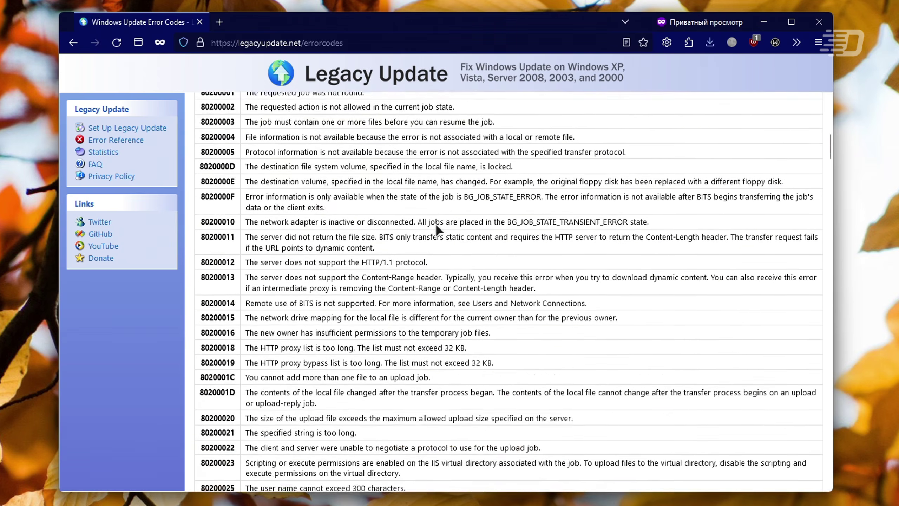
{"action": "scroll", "coordinate": [434, 222], "scroll_direction": "up", "scroll_amount": 10}
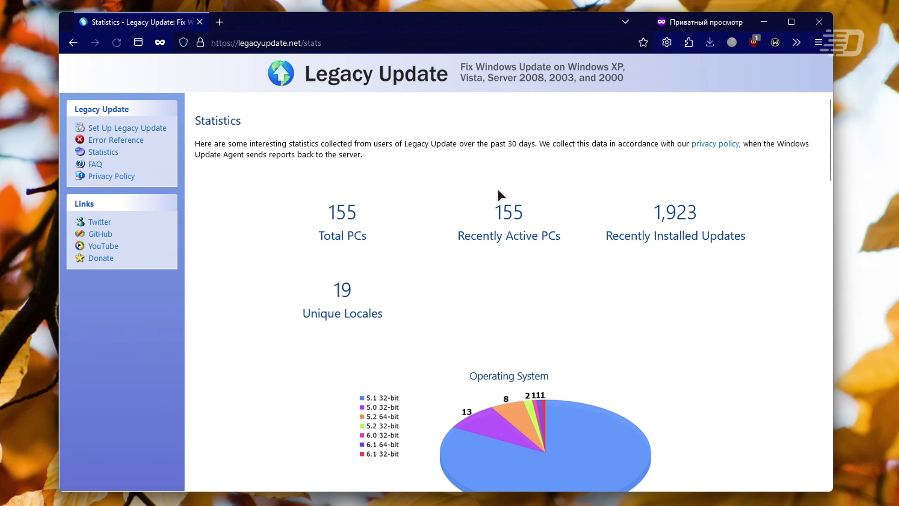
{"action": "scroll", "coordinate": [517, 200], "scroll_direction": "down", "scroll_amount": 2}
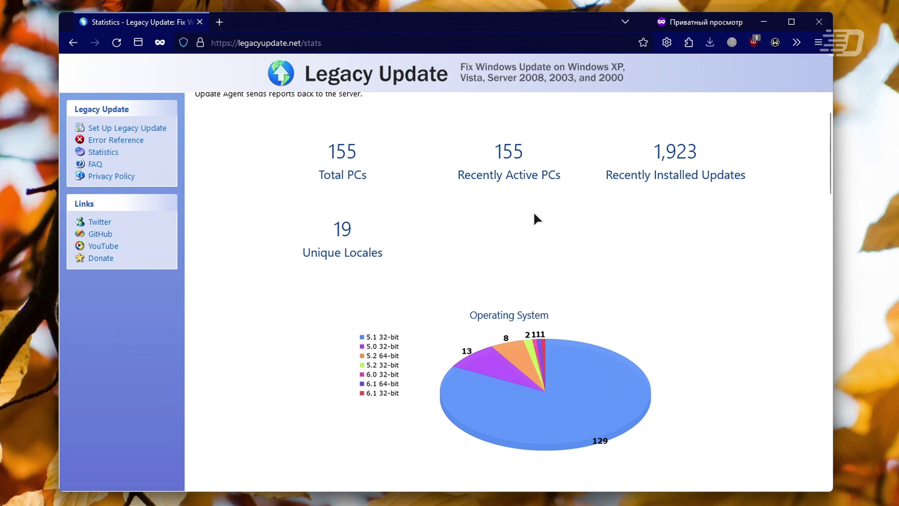
{"action": "scroll", "coordinate": [534, 214], "scroll_direction": "down", "scroll_amount": 10}
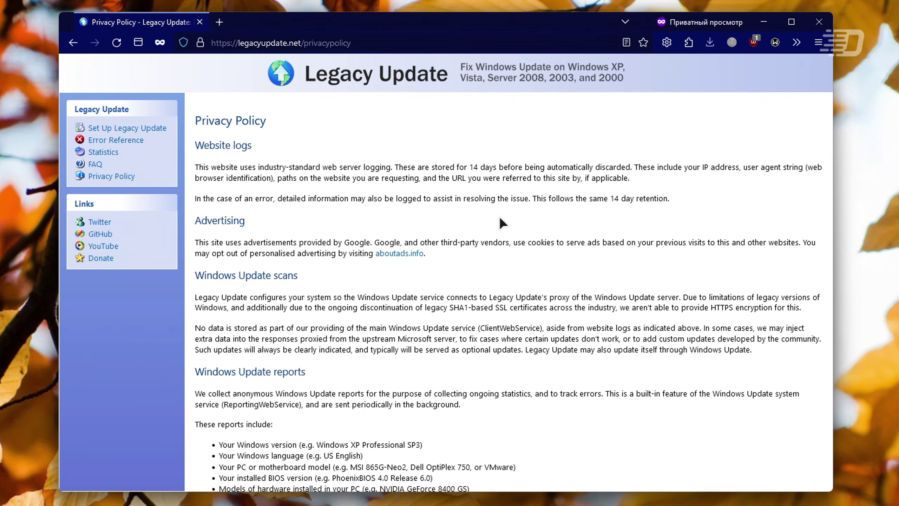
{"action": "scroll", "coordinate": [499, 217], "scroll_direction": "down", "scroll_amount": 5}
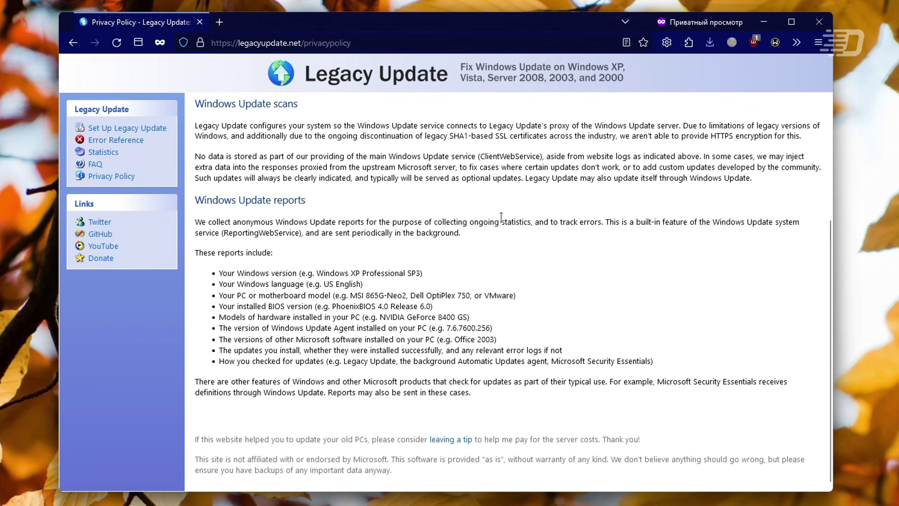
{"action": "scroll", "coordinate": [499, 217], "scroll_direction": "up", "scroll_amount": 5}
- Return to the Legacy Update setup page and download the installer offered for Windows XP, 2000 and Server 2003
{"action": "left_click", "coordinate": [129, 132]}
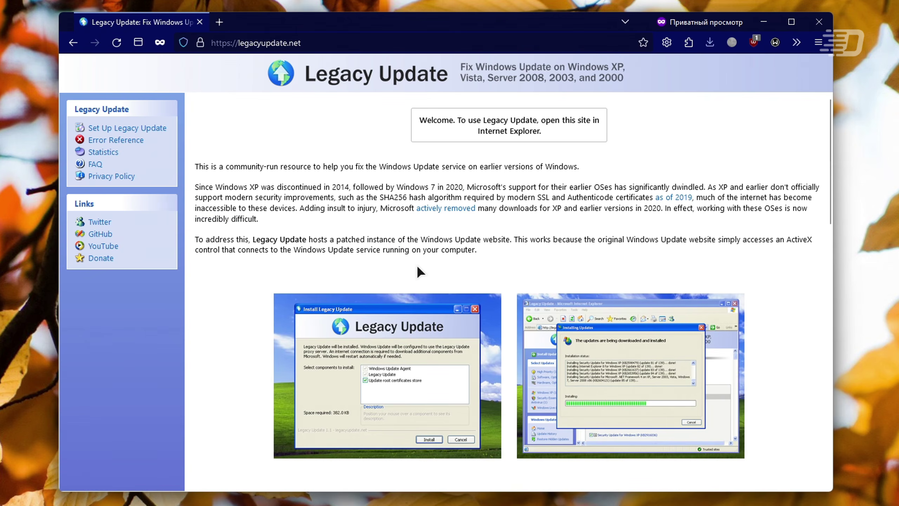
{"action": "scroll", "coordinate": [418, 267], "scroll_direction": "down", "scroll_amount": 10}
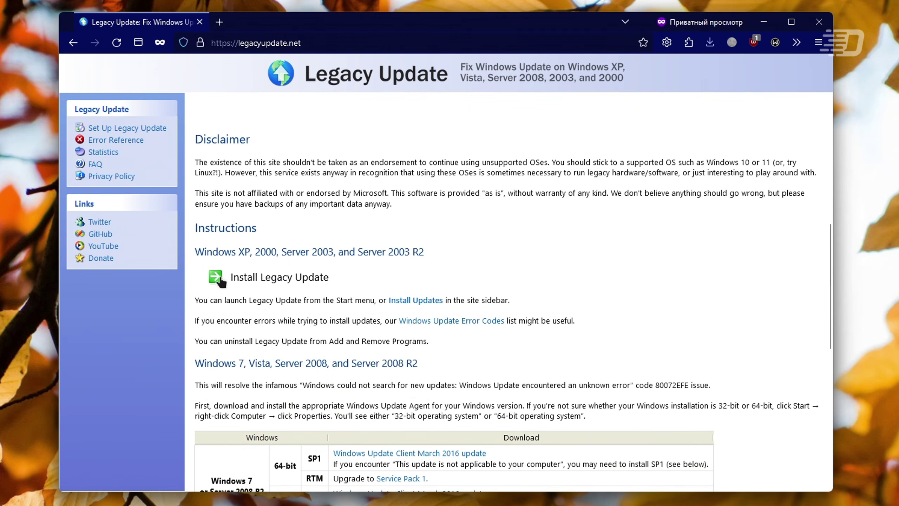
{"action": "left_click", "coordinate": [216, 278]}
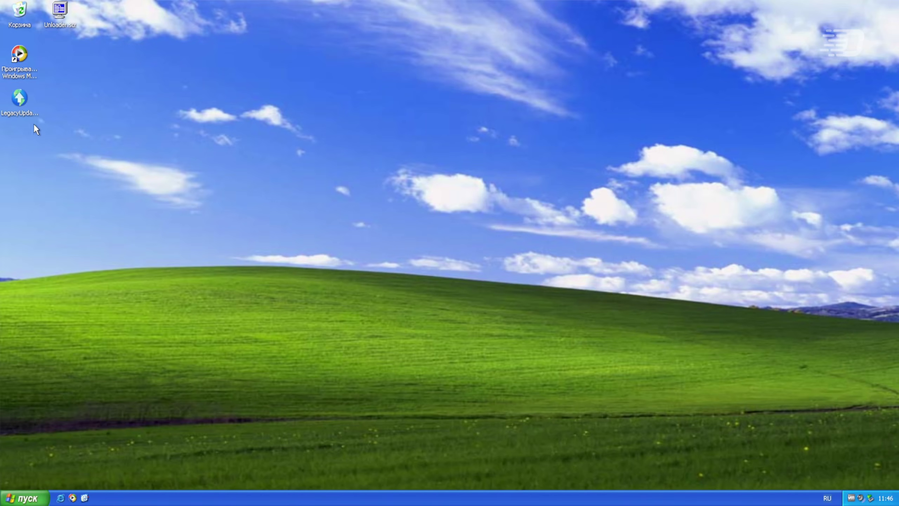
- Launch the Legacy Update installer on the Windows XP desktop and review its components, including Windows Update Agent and Update root certificates store
{"action": "double_click", "coordinate": [23, 97]}
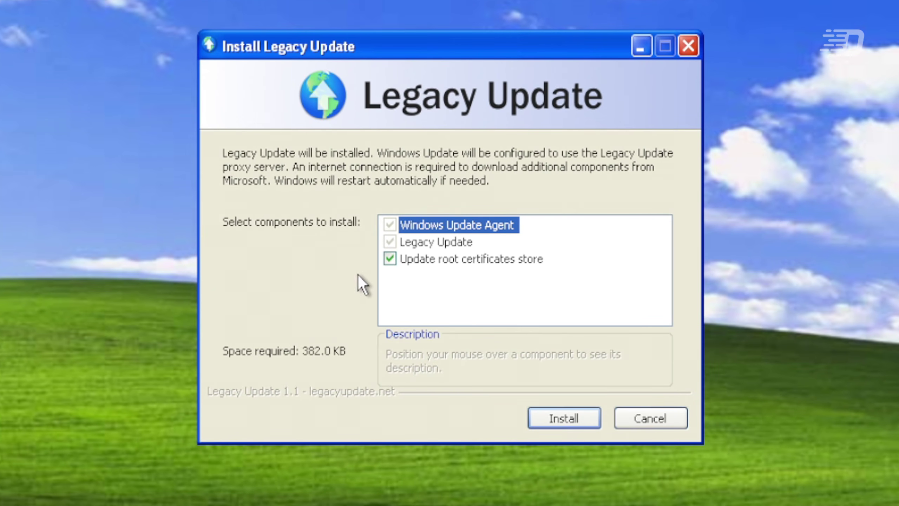
{"action": "mouse_move", "coordinate": [400, 233]}
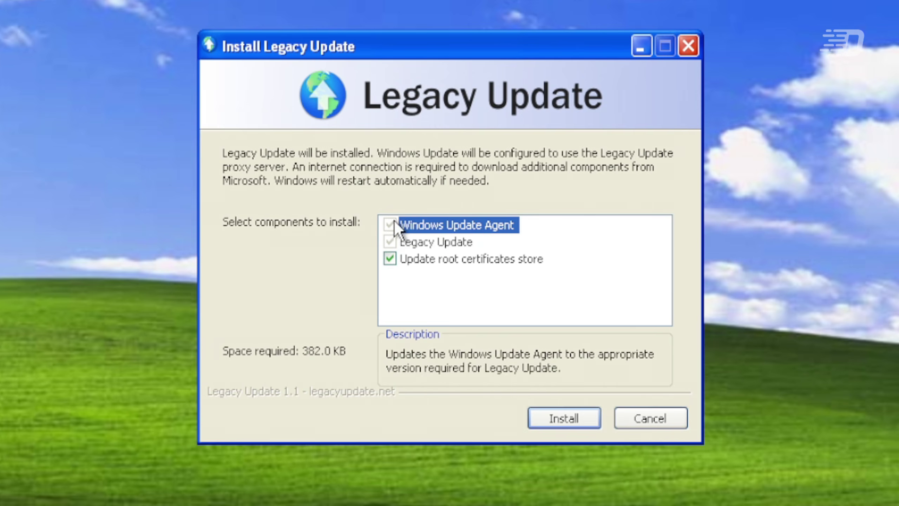
{"action": "left_click", "coordinate": [390, 259]}
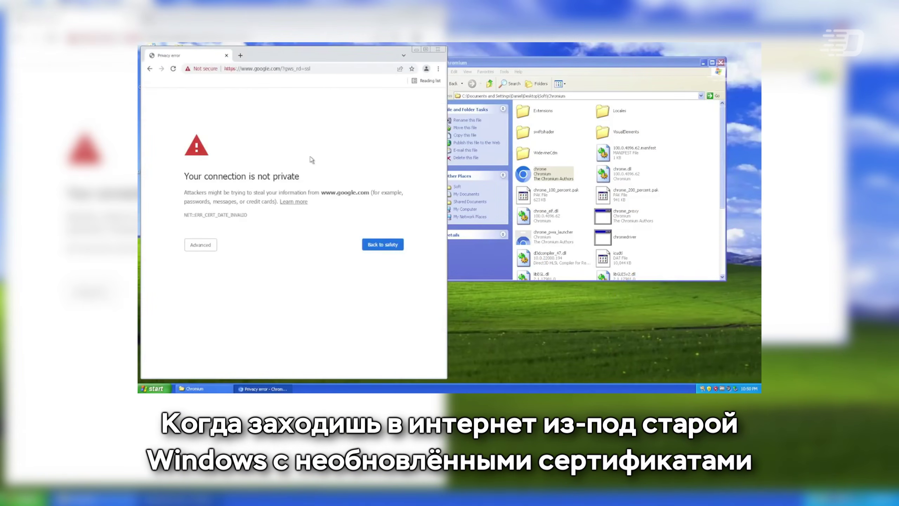
{"action": "left_click", "coordinate": [210, 248]}
{"action": "left_click", "coordinate": [244, 303]}
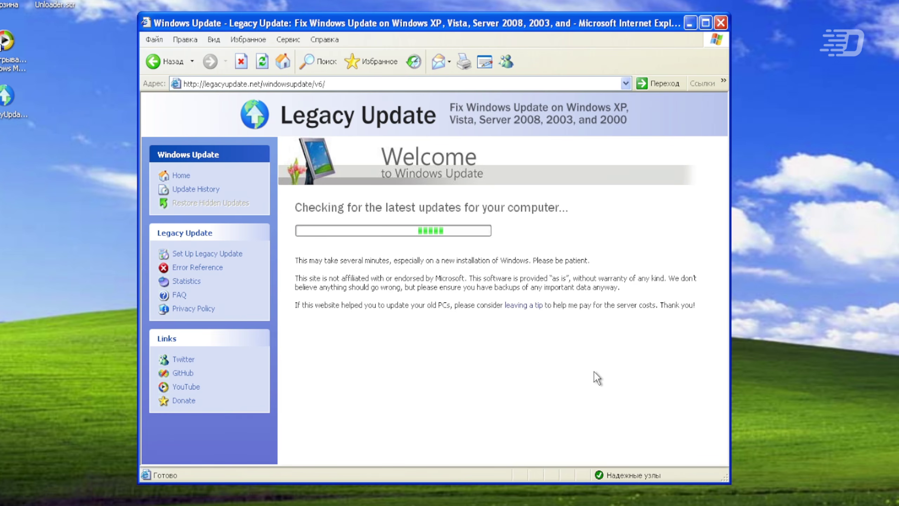
- Highlight the waiting-time notice on the Legacy Update checking page, and view the security properties of the trusted sites zone
{"action": "left_click_drag", "start_coordinate": [590, 261], "coordinate": [300, 267]}
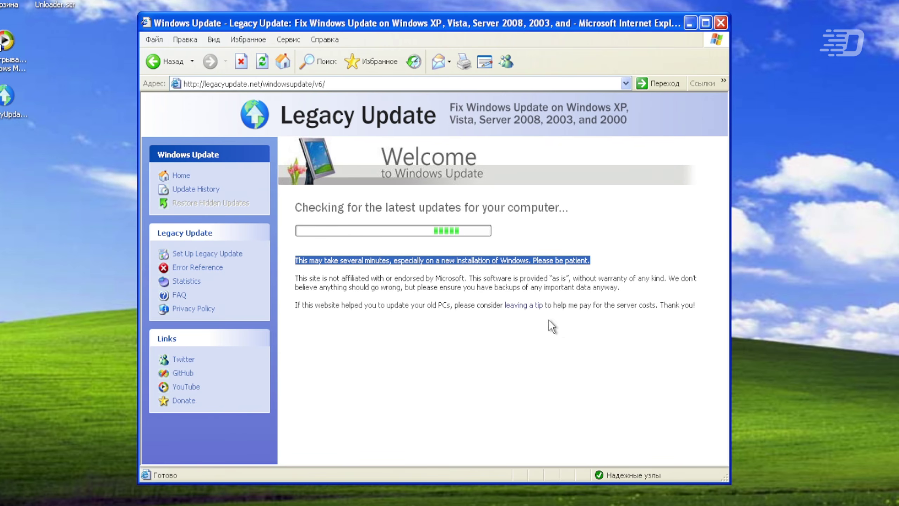
{"action": "left_click", "coordinate": [654, 353]}
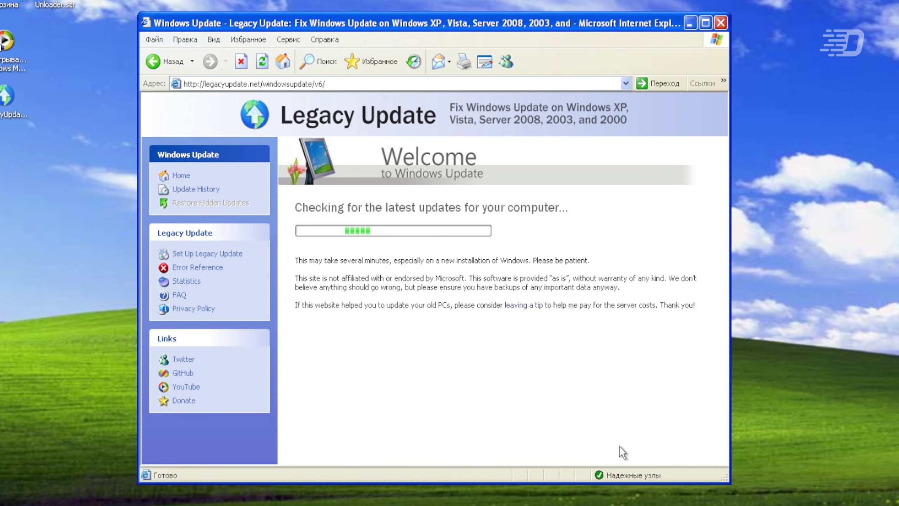
{"action": "double_click", "coordinate": [599, 474]}
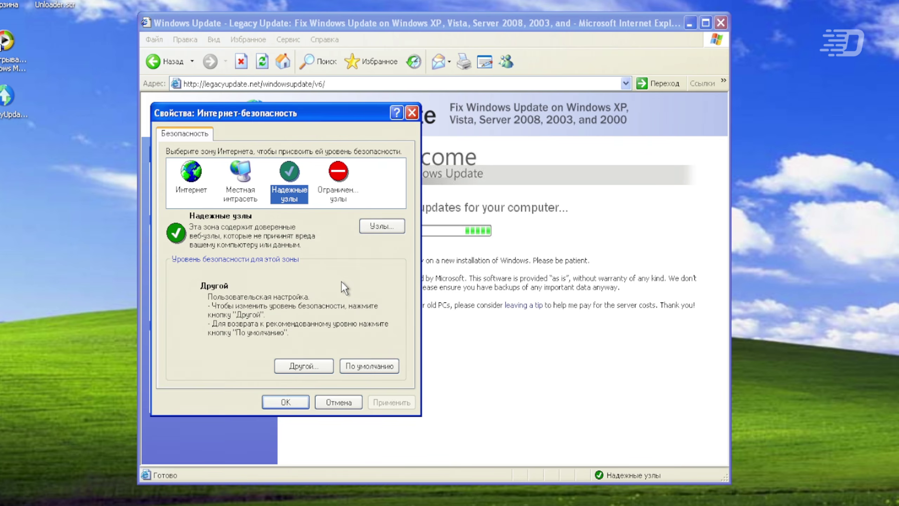
{"action": "left_click", "coordinate": [270, 402]}
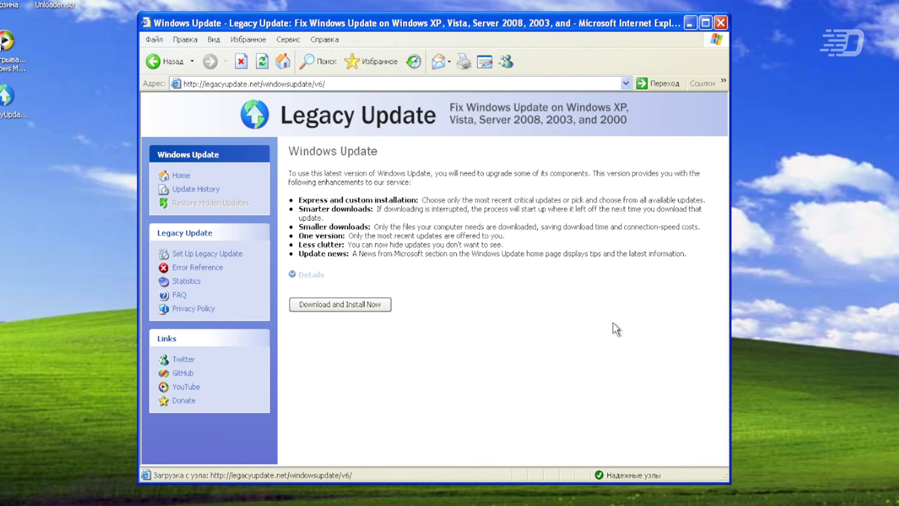
- Download and install the upgraded Windows Update components offered by Legacy Update
{"action": "left_click", "coordinate": [340, 304]}
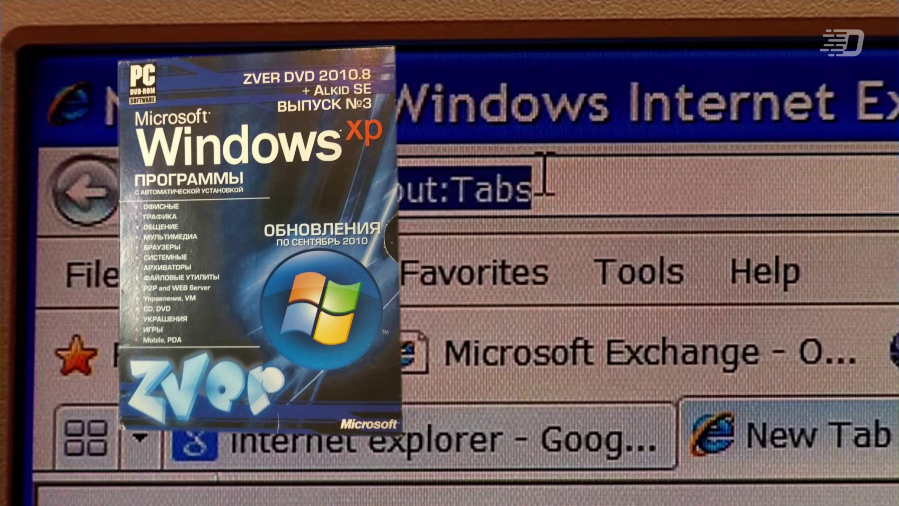
{"action": "left_click", "coordinate": [651, 439]}
{"action": "left_click", "coordinate": [642, 436]}
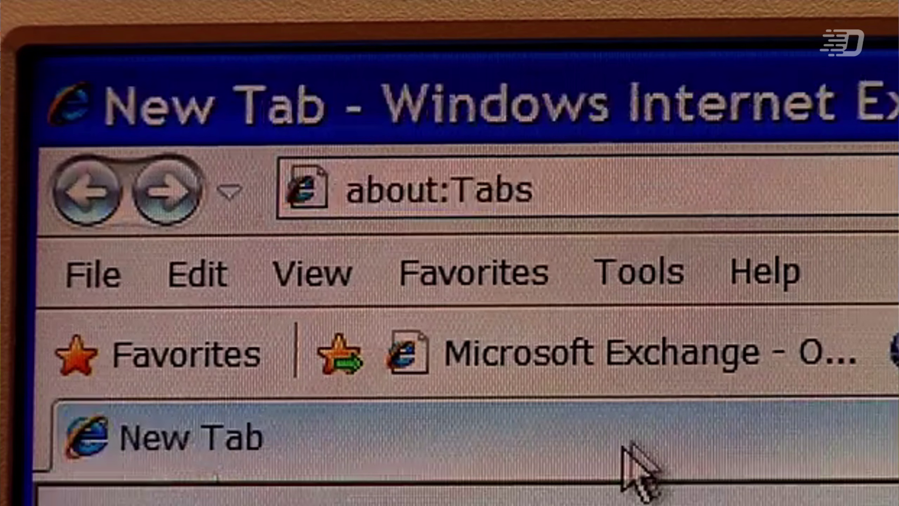
{"action": "left_click", "coordinate": [659, 190]}
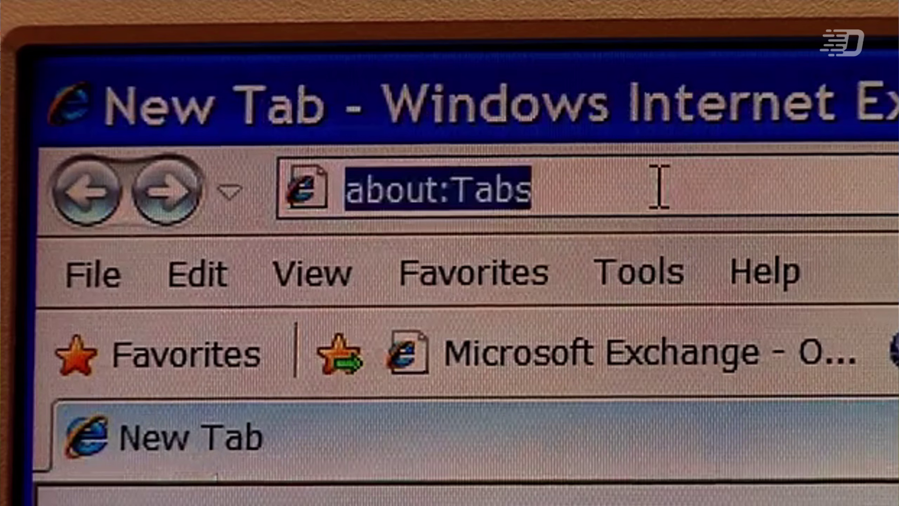
{"action": "type", "text": "www.g"}
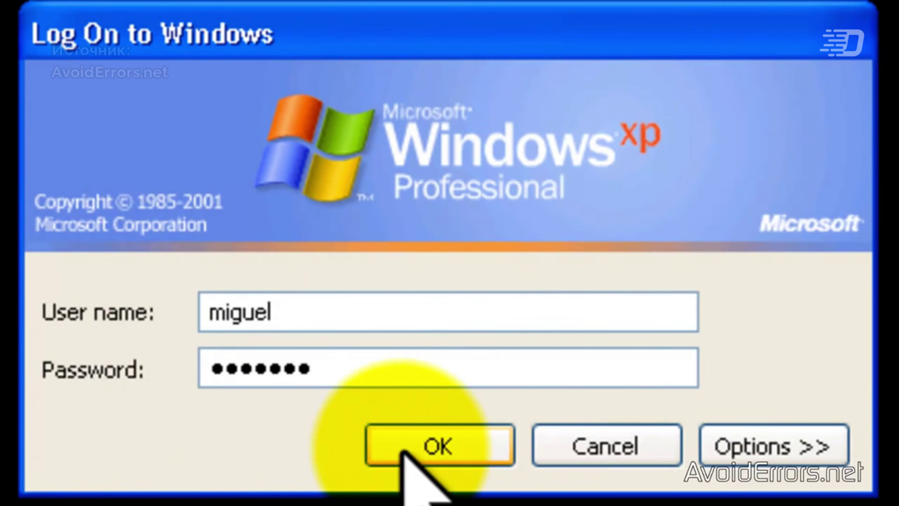
- Log on to Windows XP Professional and postpone resolving the software counterfeiting notice
{"action": "left_click", "coordinate": [402, 450]}
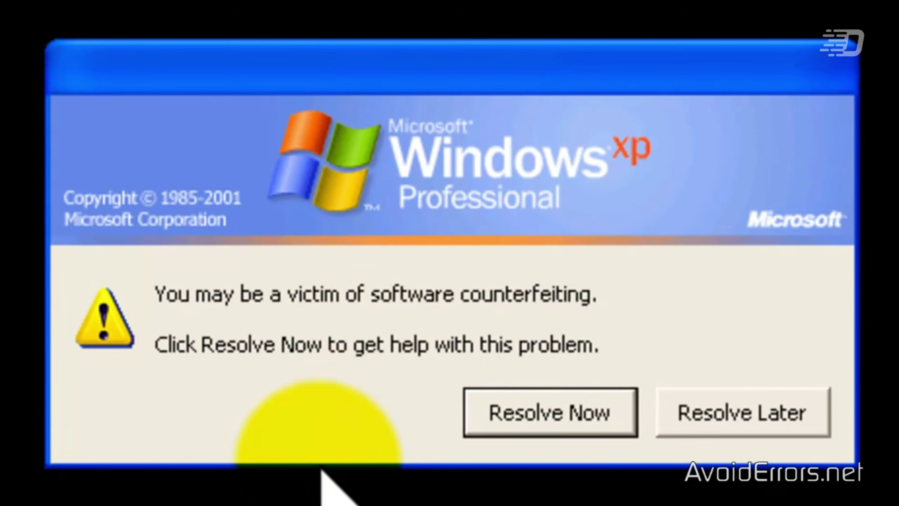
{"action": "left_click", "coordinate": [811, 418]}
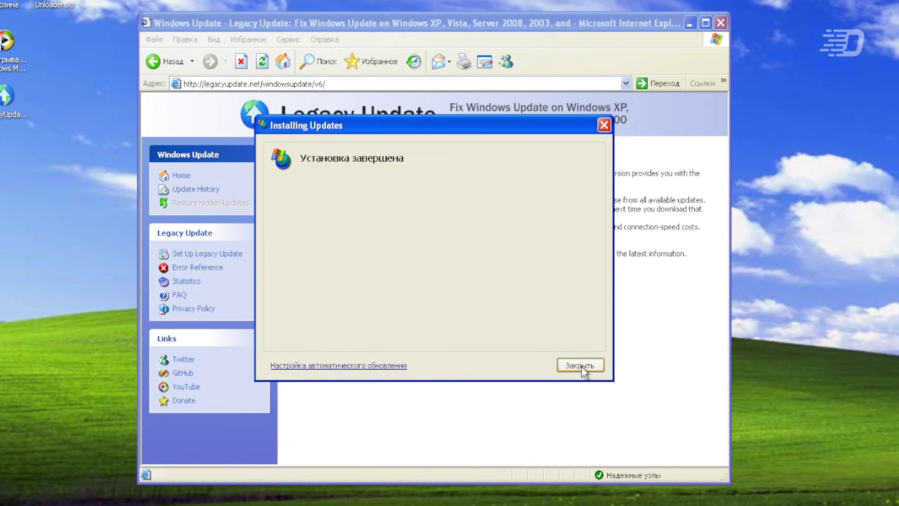
- Close the component installation window and mark optional Windows XP updates KB951847, KB2808679, KB2492386 and KB971513 for installation
{"action": "left_click", "coordinate": [581, 366]}
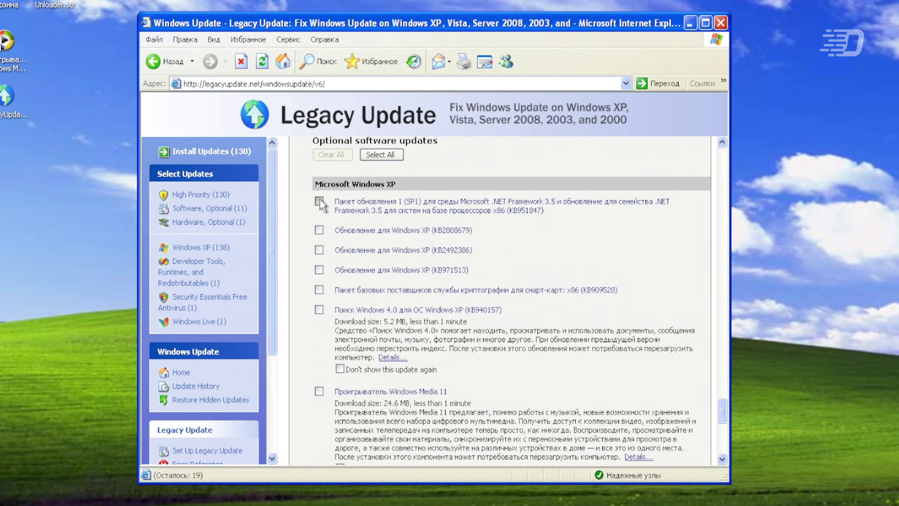
{"action": "left_click", "coordinate": [319, 200]}
{"action": "left_click", "coordinate": [319, 330]}
{"action": "scroll", "coordinate": [323, 389], "scroll_direction": "down", "scroll_amount": 2}
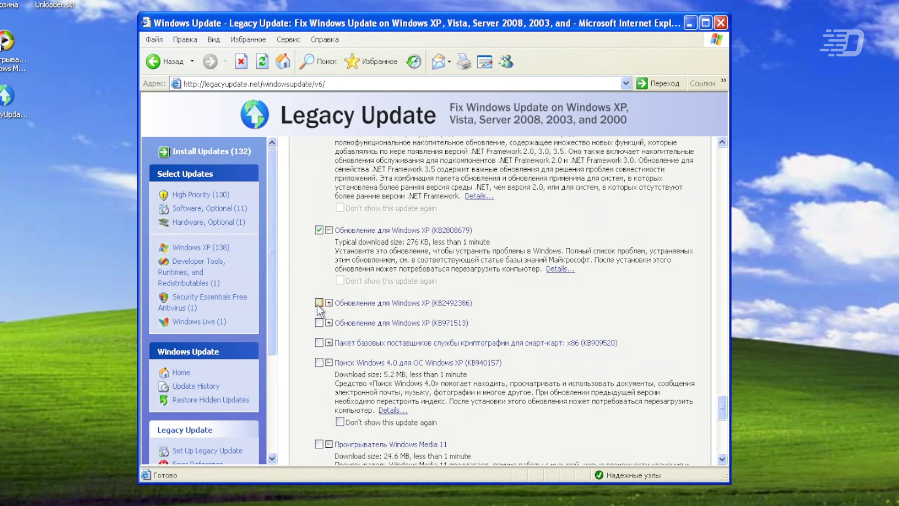
{"action": "left_click", "coordinate": [317, 304]}
{"action": "scroll", "coordinate": [323, 308], "scroll_direction": "up", "scroll_amount": 2}
{"action": "scroll", "coordinate": [324, 309], "scroll_direction": "down", "scroll_amount": 1}
{"action": "scroll", "coordinate": [323, 309], "scroll_direction": "down", "scroll_amount": 5}
{"action": "left_click", "coordinate": [319, 237]}
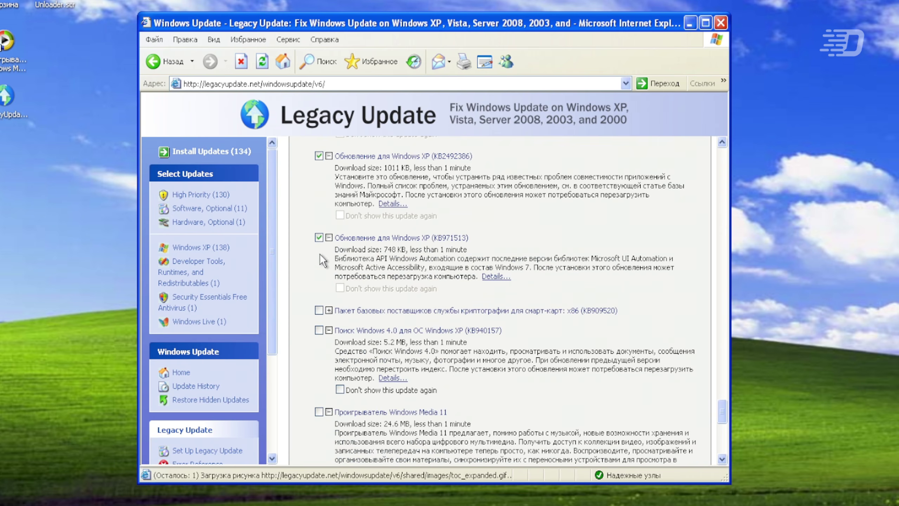
- Mark the optional updates KB909520, Windows Search 4.0 (KB940157), Windows Media Player 11 and Microsoft .NET Framework 1.1 for installation
{"action": "left_click", "coordinate": [319, 310]}
{"action": "left_click", "coordinate": [318, 392]}
{"action": "scroll", "coordinate": [324, 354], "scroll_direction": "down", "scroll_amount": 4}
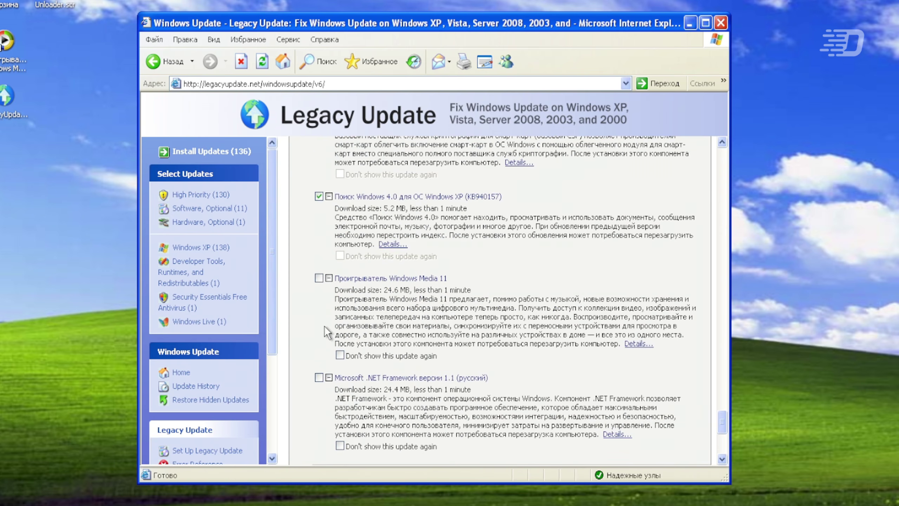
{"action": "left_click", "coordinate": [319, 278]}
{"action": "left_click", "coordinate": [319, 378]}
{"action": "scroll", "coordinate": [320, 378], "scroll_direction": "down", "scroll_amount": 3}
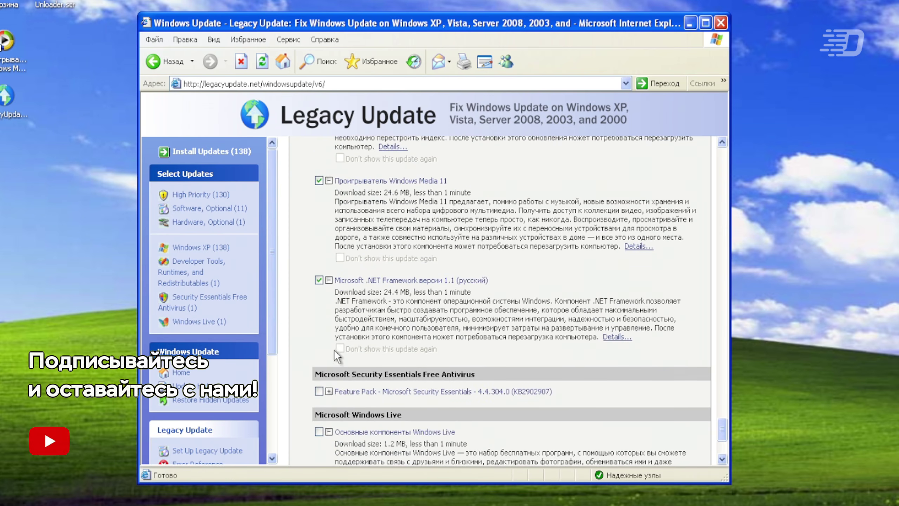
- Mark Microsoft Security Essentials (KB2902907) and the Windows Live core components for installation, leaving the Creative AudioPCI sound driver unmarked
{"action": "left_click", "coordinate": [319, 391]}
{"action": "scroll", "coordinate": [321, 383], "scroll_direction": "down", "scroll_amount": 4}
{"action": "left_click", "coordinate": [319, 375]}
{"action": "scroll", "coordinate": [315, 380], "scroll_direction": "down", "scroll_amount": 3}
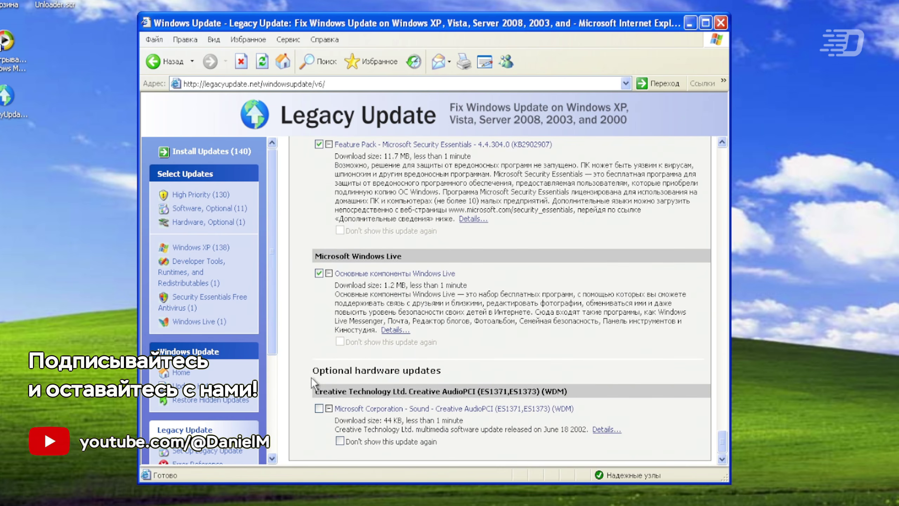
{"action": "left_click", "coordinate": [319, 408]}
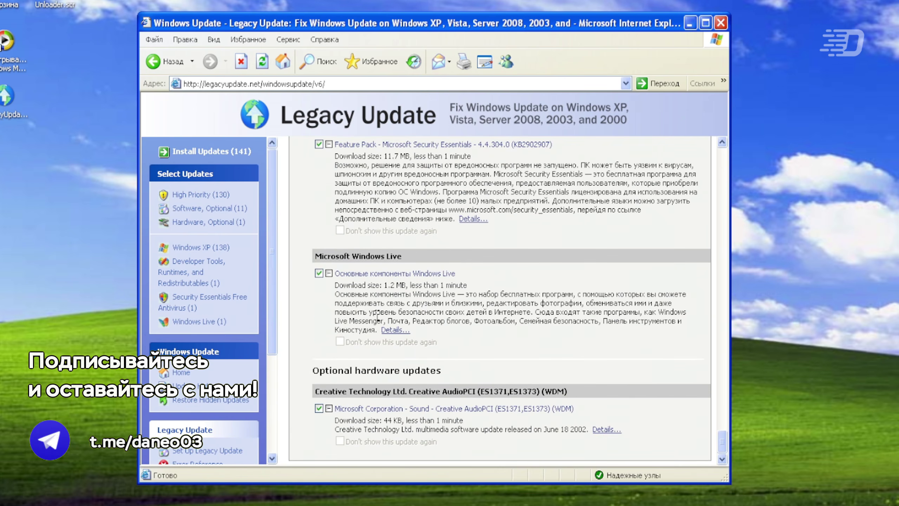
{"action": "left_click", "coordinate": [319, 410]}
- Look back through the list of available updates, expand the Internet Explorer 8 for Windows XP entry and highlight its description
{"action": "scroll", "coordinate": [331, 349], "scroll_direction": "up", "scroll_amount": 4}
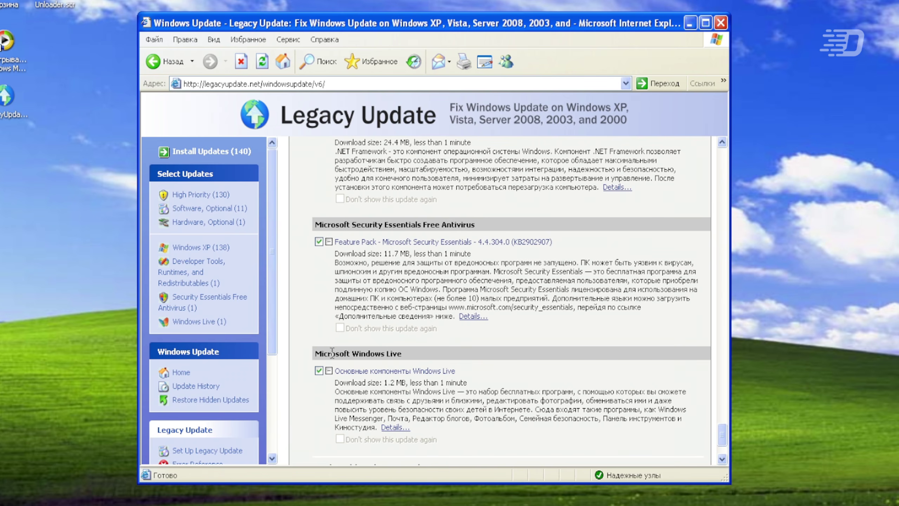
{"action": "scroll", "coordinate": [325, 354], "scroll_direction": "down", "scroll_amount": 2}
{"action": "scroll", "coordinate": [354, 365], "scroll_direction": "up", "scroll_amount": 10}
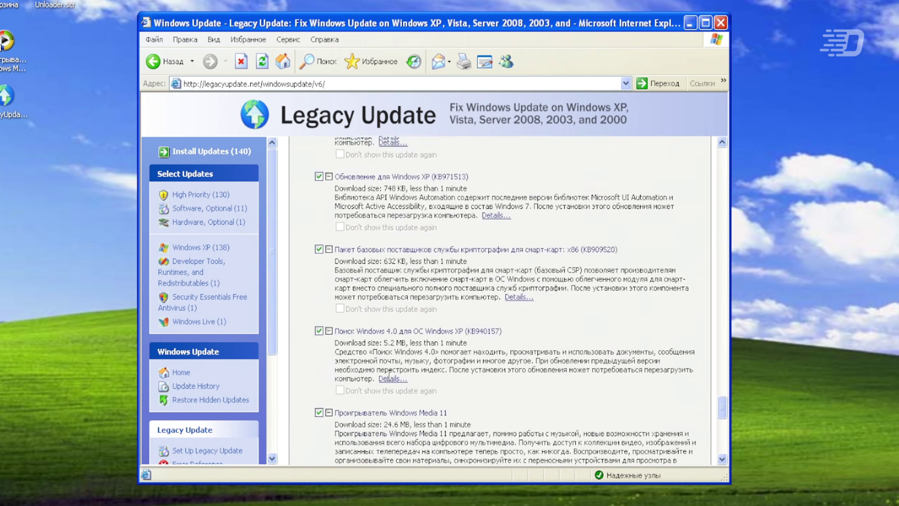
{"action": "scroll", "coordinate": [390, 376], "scroll_direction": "up", "scroll_amount": 20}
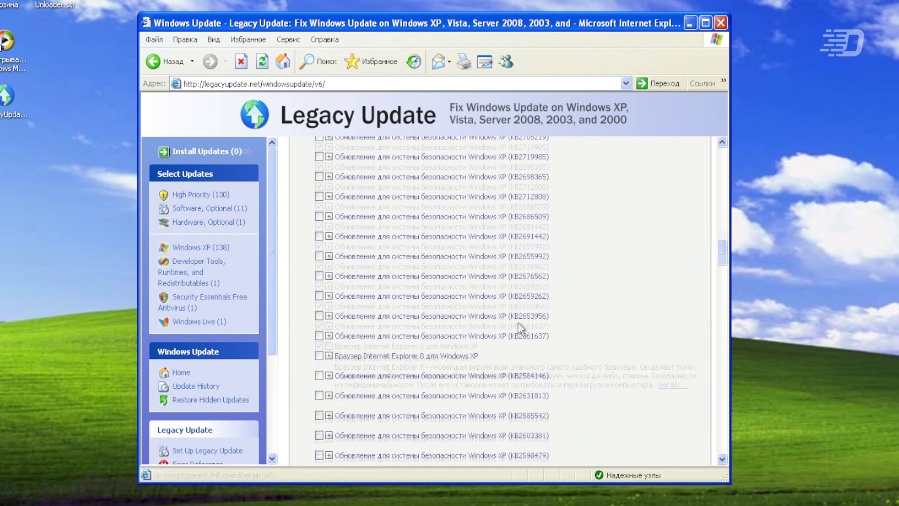
{"action": "left_click", "coordinate": [329, 355]}
{"action": "scroll", "coordinate": [331, 354], "scroll_direction": "down", "scroll_amount": 2}
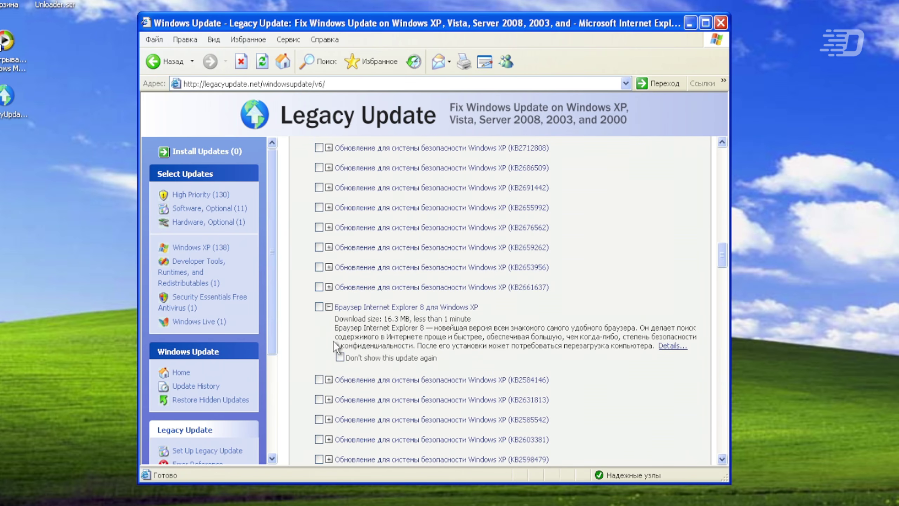
{"action": "left_click_drag", "start_coordinate": [335, 327], "coordinate": [538, 337]}
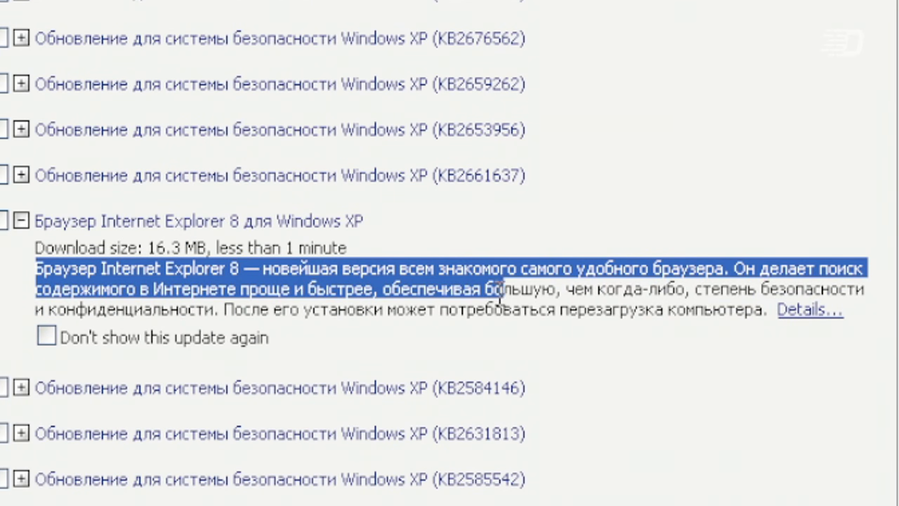
{"action": "scroll", "coordinate": [432, 338], "scroll_direction": "up", "scroll_amount": 10}
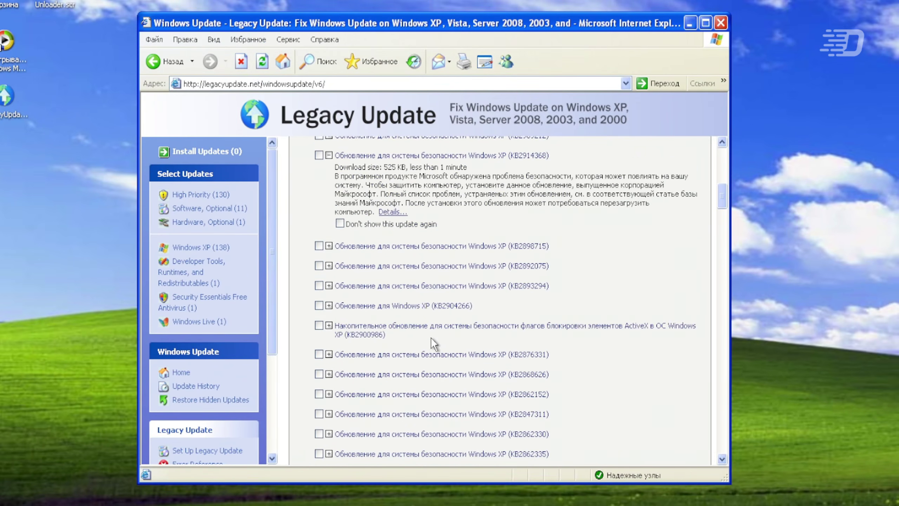
- Select all high-priority Windows XP updates, install them and restart the computer
{"action": "scroll", "coordinate": [432, 337], "scroll_direction": "up", "scroll_amount": 4}
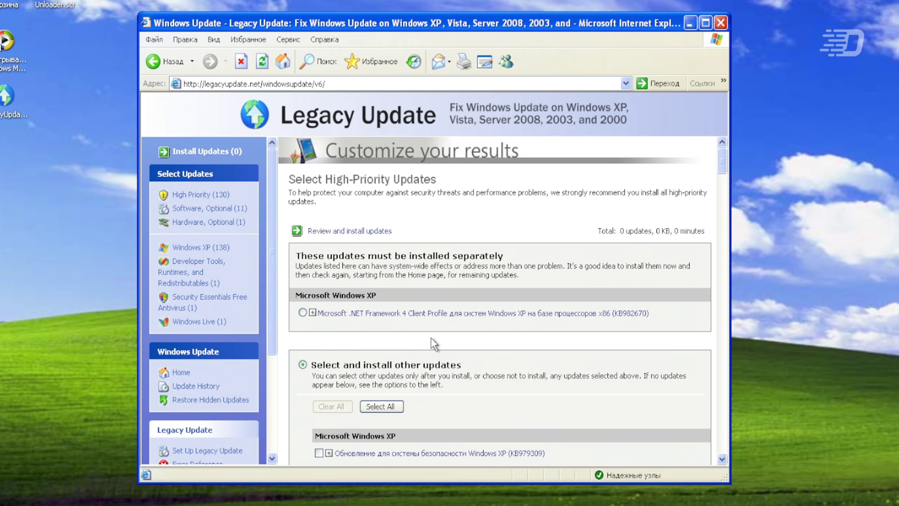
{"action": "left_click", "coordinate": [374, 407]}
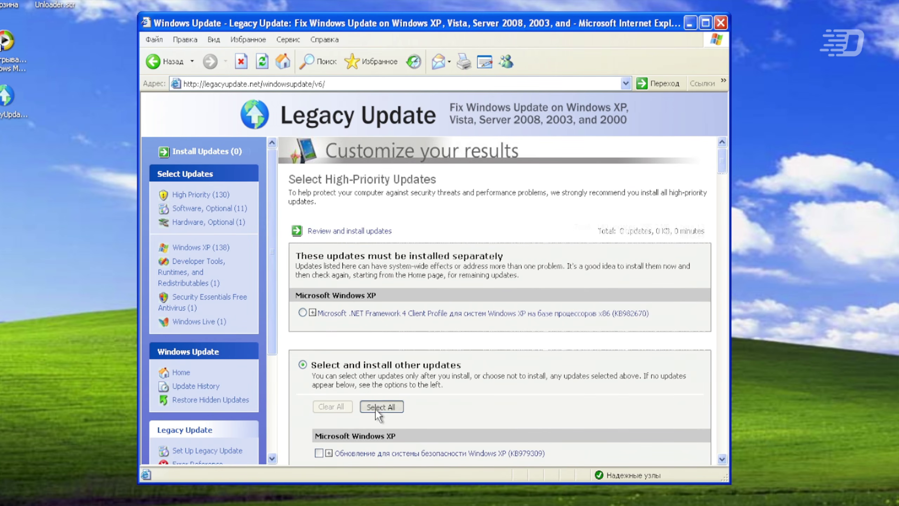
{"action": "left_click", "coordinate": [345, 230]}
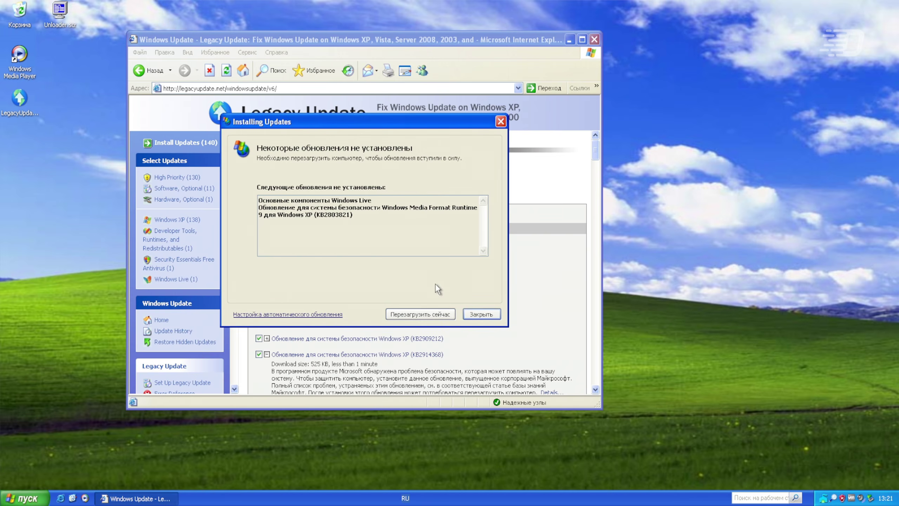
{"action": "left_click", "coordinate": [420, 314]}
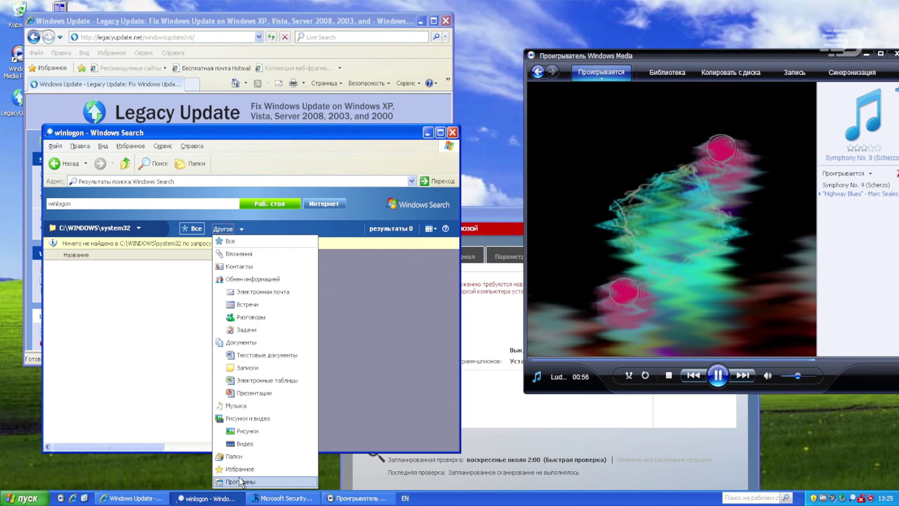
- Limit the winlogon search in C:\WINDOWS\system32 to programs in Windows Search
{"action": "left_click", "coordinate": [239, 481]}
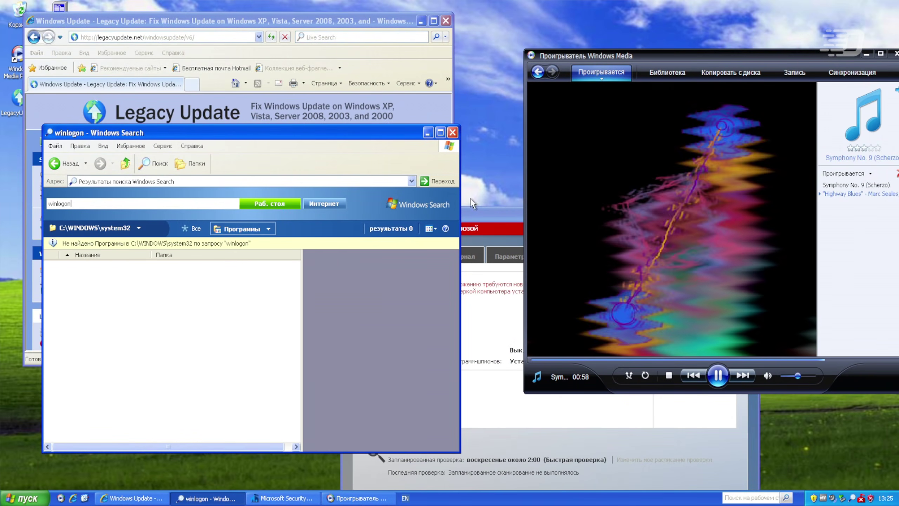
{"action": "left_click", "coordinate": [180, 163]}
{"action": "left_click", "coordinate": [159, 167]}
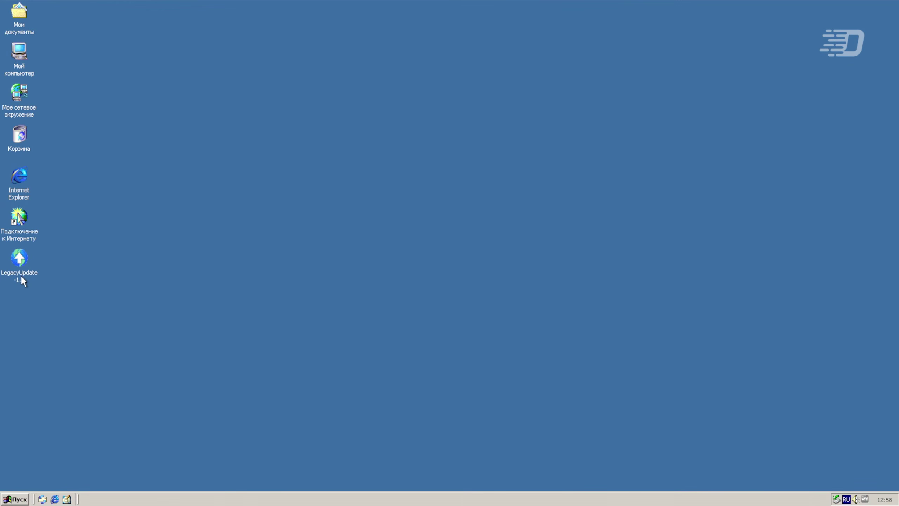
- Check the descriptions of the Legacy Update components on Windows 2000 and start the installation with the root certificates store update included
{"action": "left_click", "coordinate": [461, 245]}
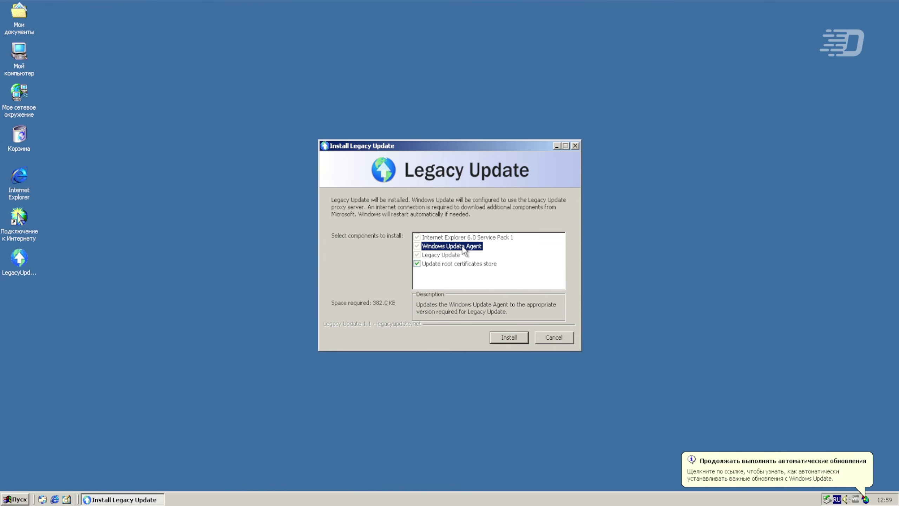
{"action": "left_click", "coordinate": [458, 255]}
{"action": "left_click", "coordinate": [470, 239]}
{"action": "left_click", "coordinate": [469, 247]}
{"action": "left_click", "coordinate": [513, 336]}
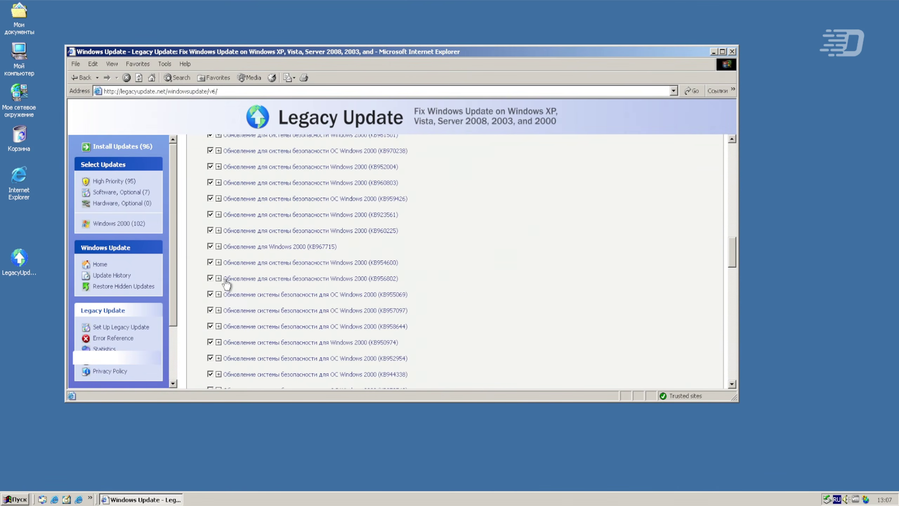
- Look back through the list of security updates selected for Windows 2000
{"action": "scroll", "coordinate": [225, 278], "scroll_direction": "up", "scroll_amount": 15}
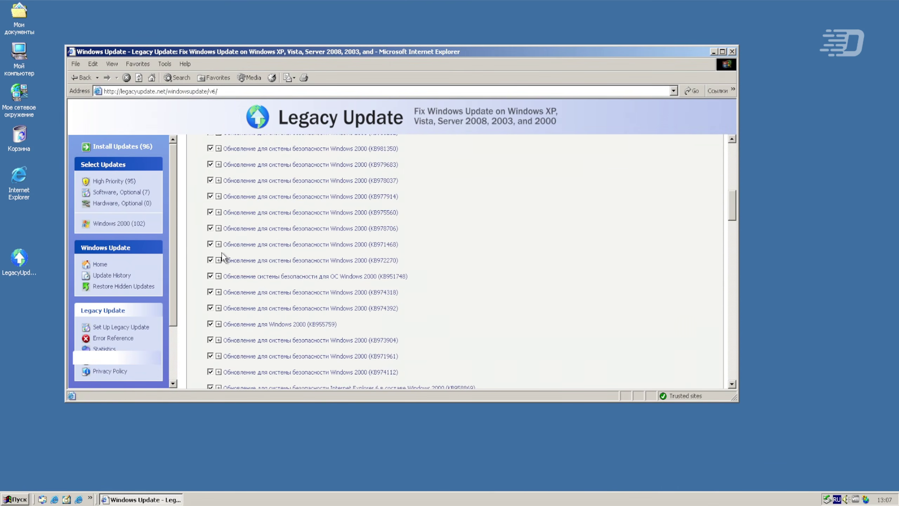
{"action": "left_click", "coordinate": [206, 279]}
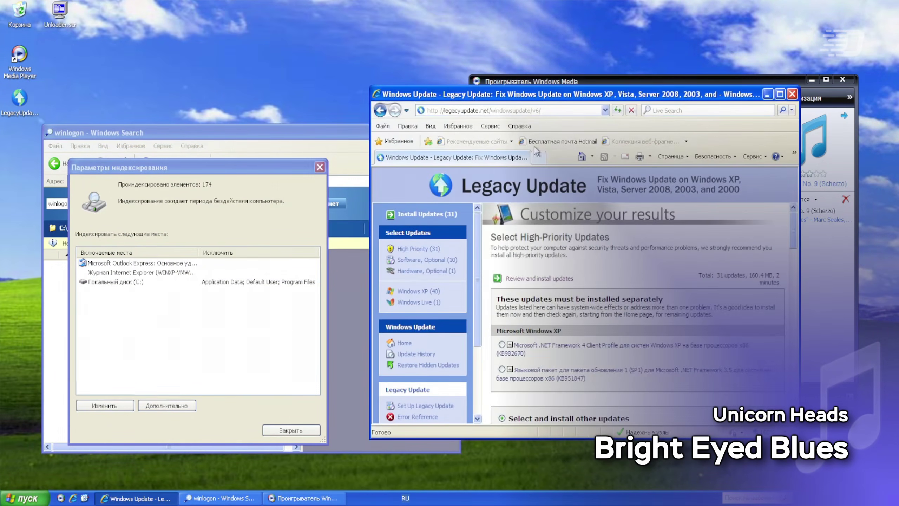
- Look through the remaining high-priority, optional software and optional hardware updates offered for Windows XP
{"action": "scroll", "coordinate": [531, 272], "scroll_direction": "down", "scroll_amount": 10}
{"action": "scroll", "coordinate": [531, 271], "scroll_direction": "down", "scroll_amount": 10}
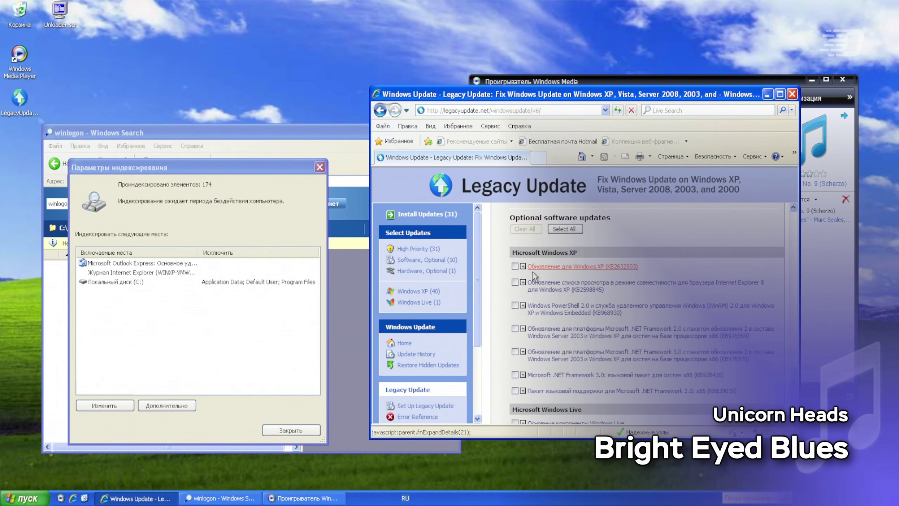
{"action": "scroll", "coordinate": [524, 290], "scroll_direction": "down", "scroll_amount": 2}
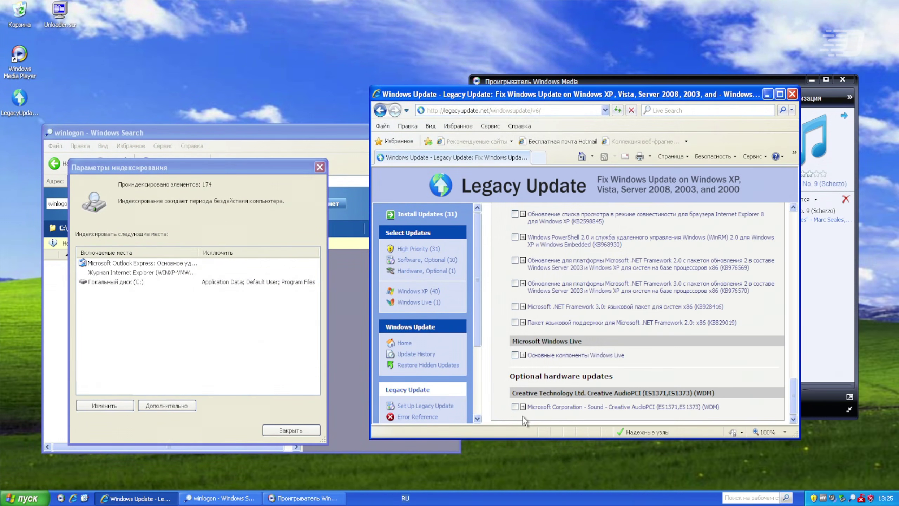
{"action": "scroll", "coordinate": [524, 413], "scroll_direction": "up", "scroll_amount": 1}
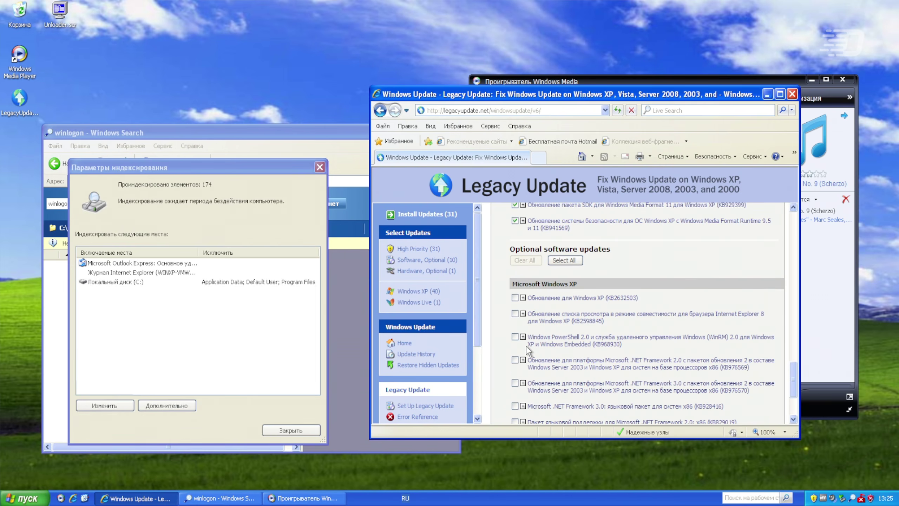
{"action": "scroll", "coordinate": [525, 340], "scroll_direction": "up", "scroll_amount": 5}
{"action": "scroll", "coordinate": [524, 321], "scroll_direction": "up", "scroll_amount": 10}
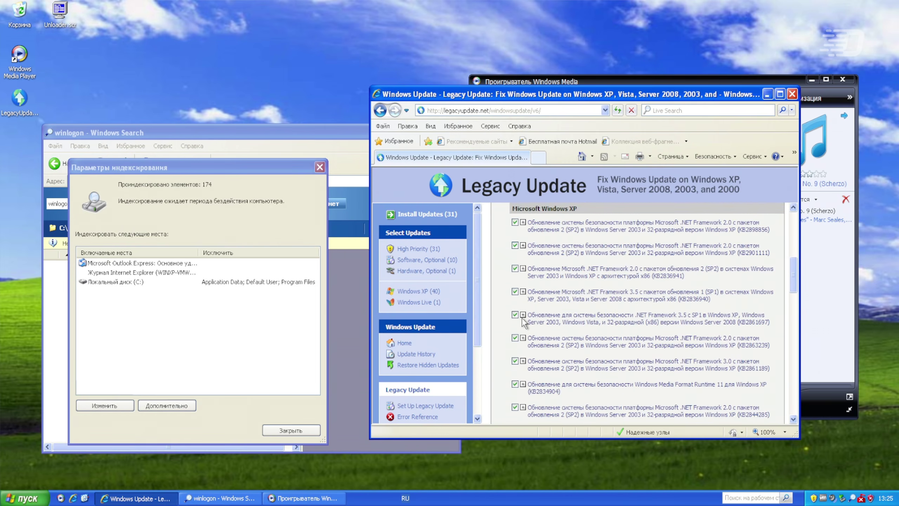
{"action": "scroll", "coordinate": [520, 319], "scroll_direction": "down", "scroll_amount": 15}
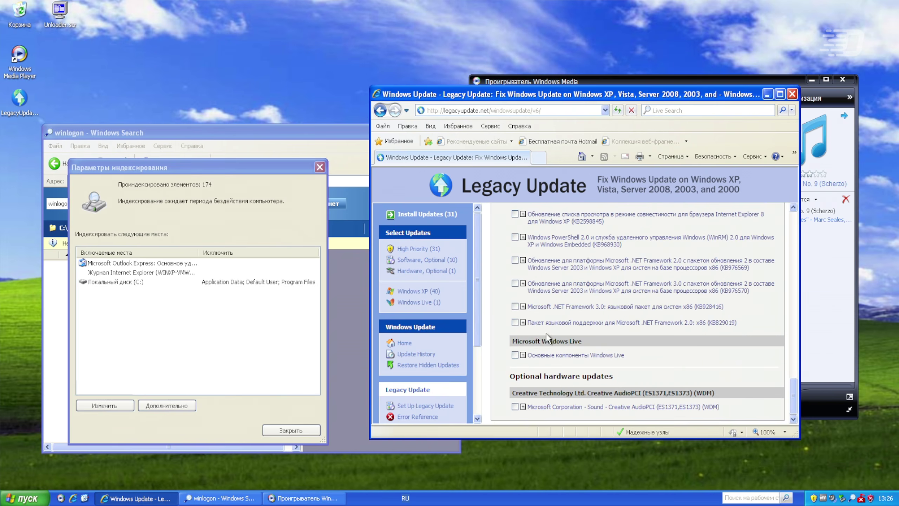
- Mark all optional software updates for Windows XP, except the Windows Live core components, whose description is expanded to read
{"action": "scroll", "coordinate": [547, 336], "scroll_direction": "up", "scroll_amount": 4}
{"action": "scroll", "coordinate": [587, 340], "scroll_direction": "down", "scroll_amount": 4}
{"action": "left_click", "coordinate": [523, 355]}
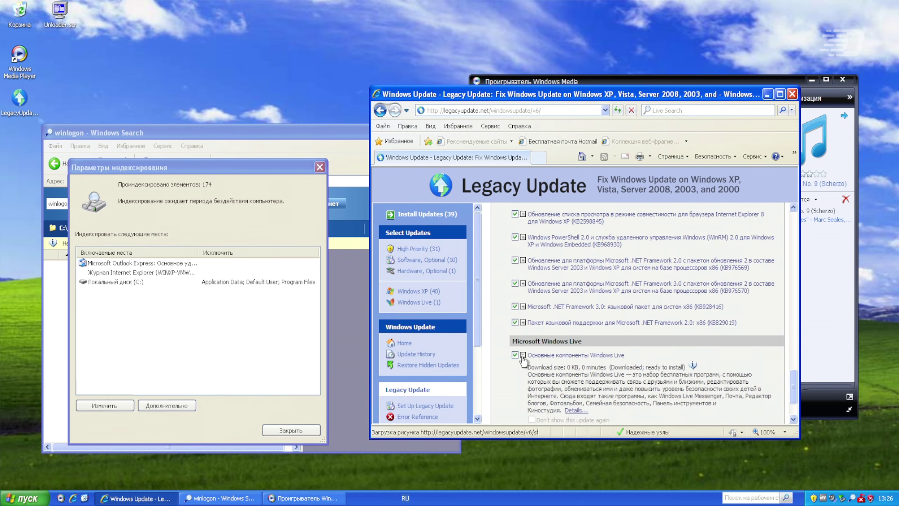
{"action": "scroll", "coordinate": [524, 360], "scroll_direction": "down", "scroll_amount": 2}
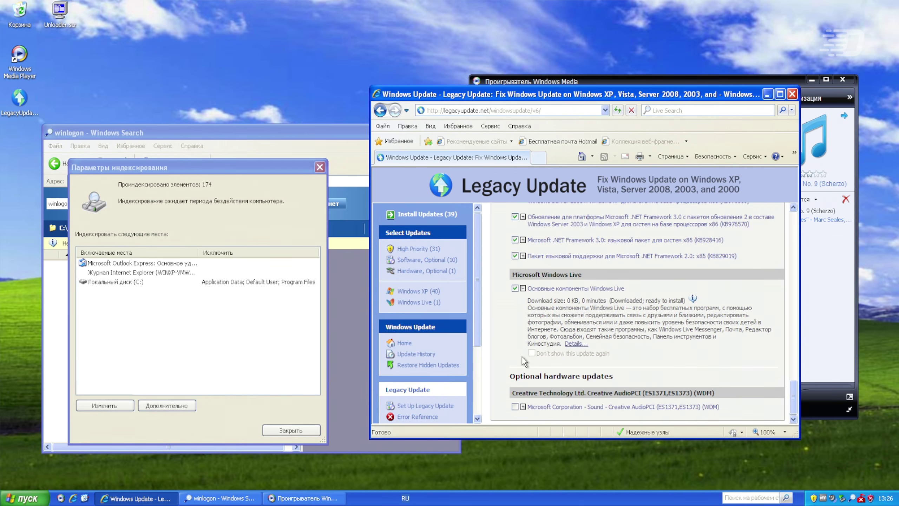
{"action": "left_click", "coordinate": [514, 288]}
{"action": "scroll", "coordinate": [536, 314], "scroll_direction": "up", "scroll_amount": 10}
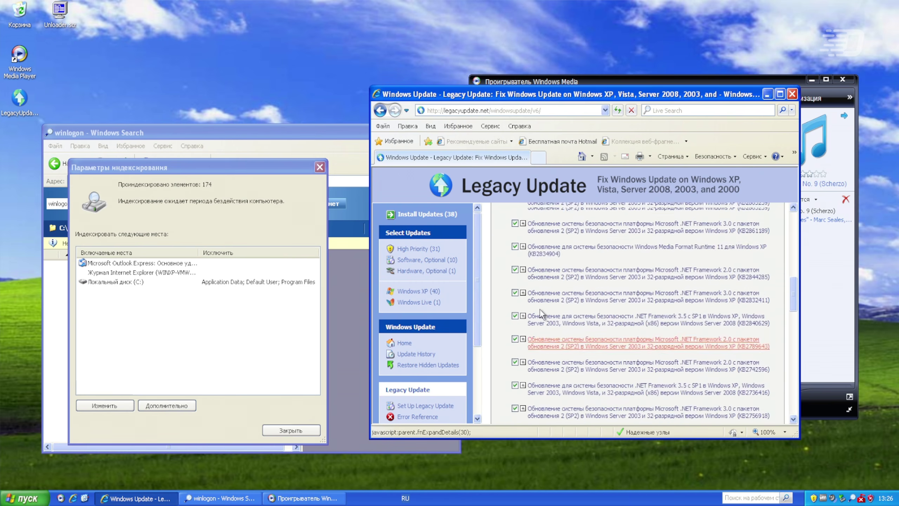
{"action": "scroll", "coordinate": [539, 313], "scroll_direction": "up", "scroll_amount": 5}
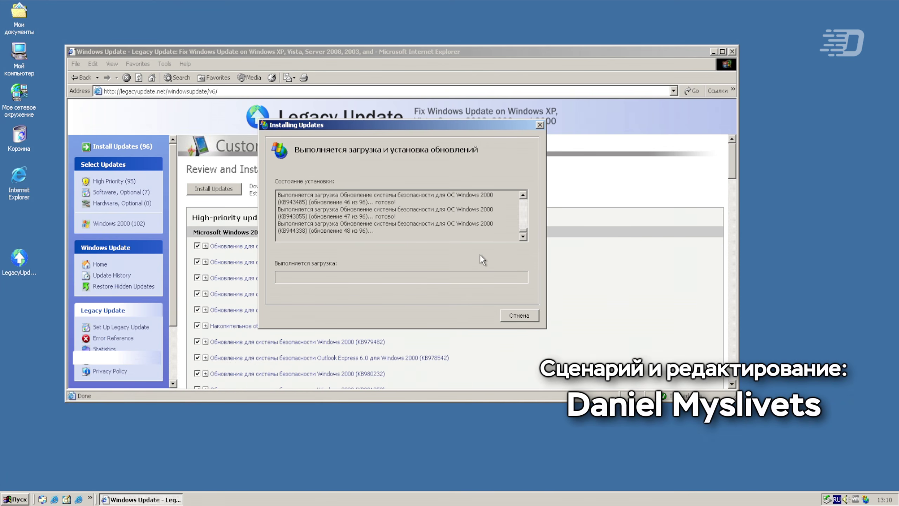
- Move the Windows 2000 update installation window aside and open the system summary in System Information
{"action": "left_click_drag", "start_coordinate": [384, 124], "coordinate": [623, 223]}
{"action": "left_click", "coordinate": [14, 499]}
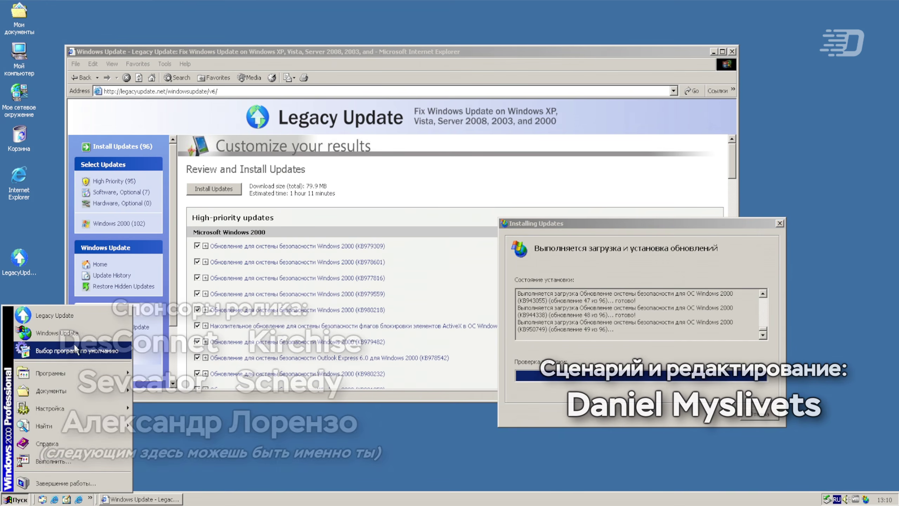
{"action": "mouse_move", "coordinate": [50, 373]}
{"action": "mouse_move", "coordinate": [179, 392]}
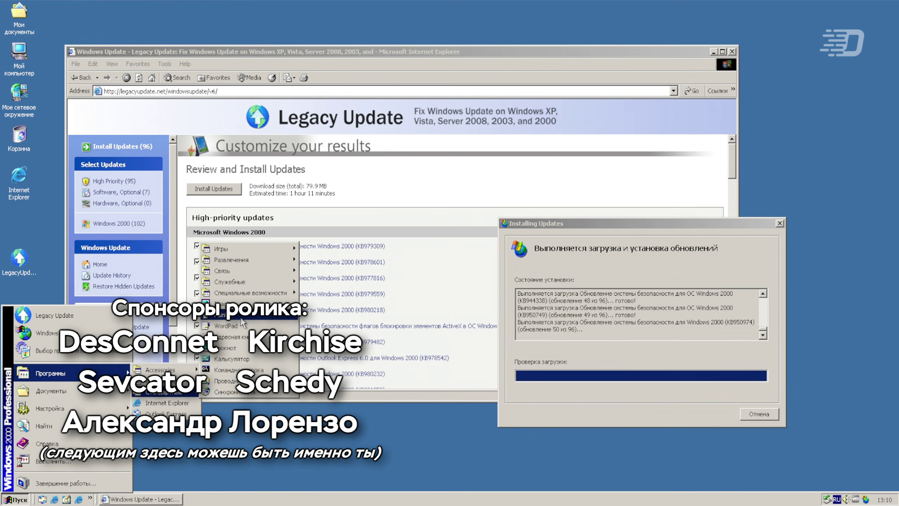
{"action": "mouse_move", "coordinate": [248, 281]}
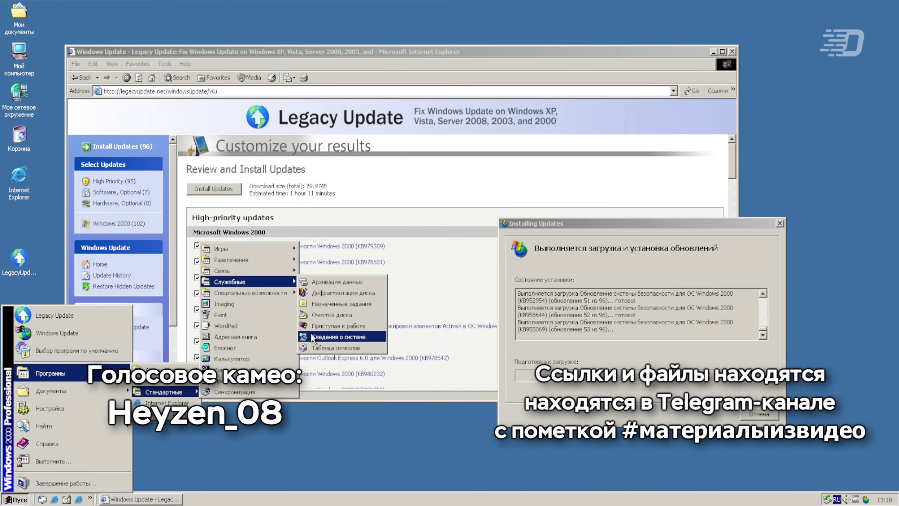
{"action": "left_click", "coordinate": [320, 336]}
{"action": "left_click_drag", "start_coordinate": [164, 8], "coordinate": [251, 221]}
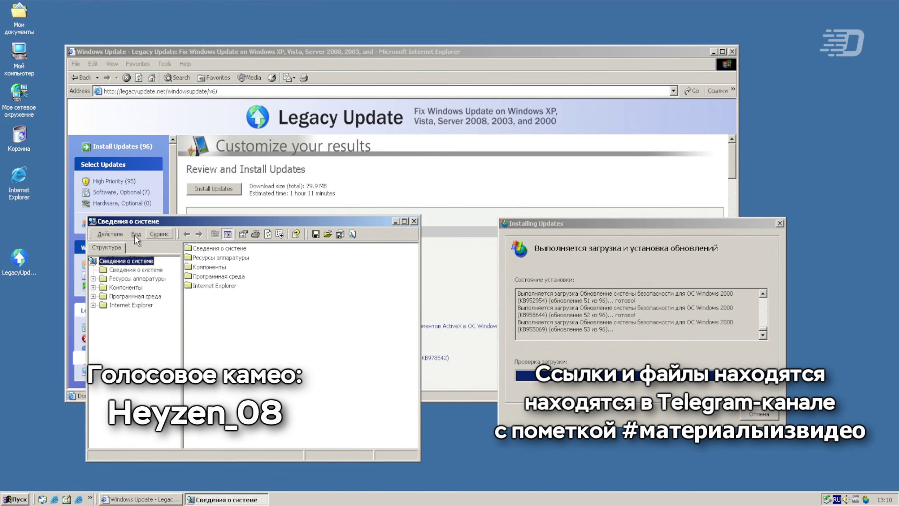
{"action": "left_click", "coordinate": [104, 269]}
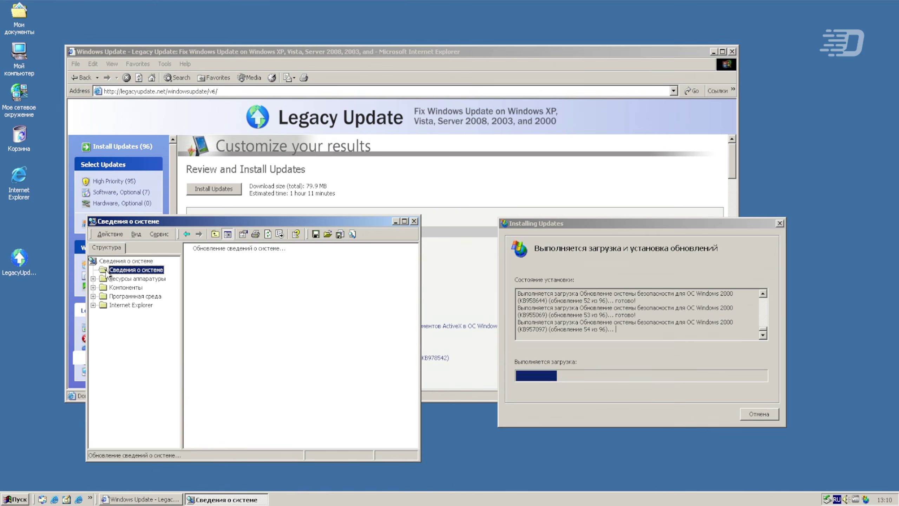